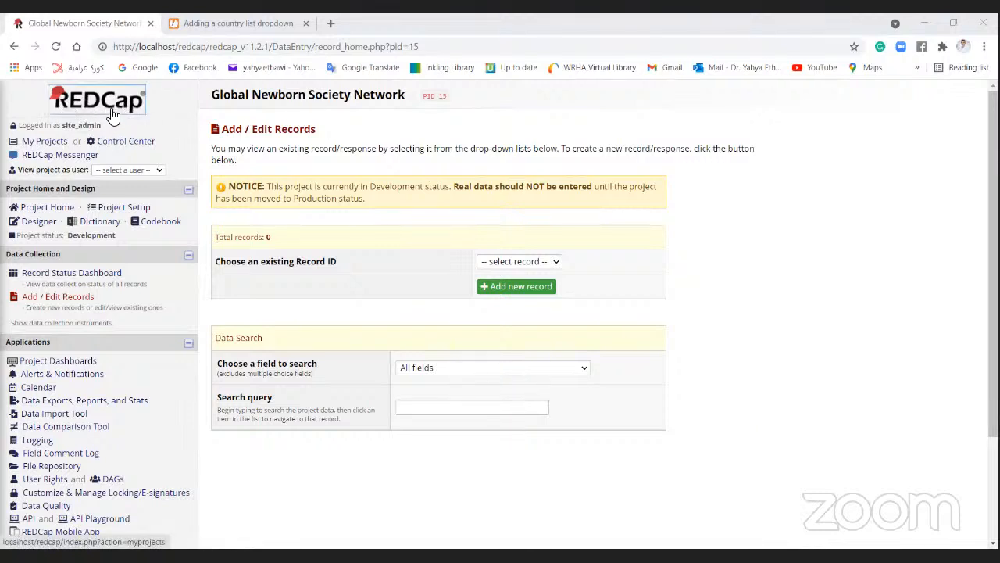
- Add a new record to the Global Newborn Society Network project and open its Demography form
left_click(539, 287)
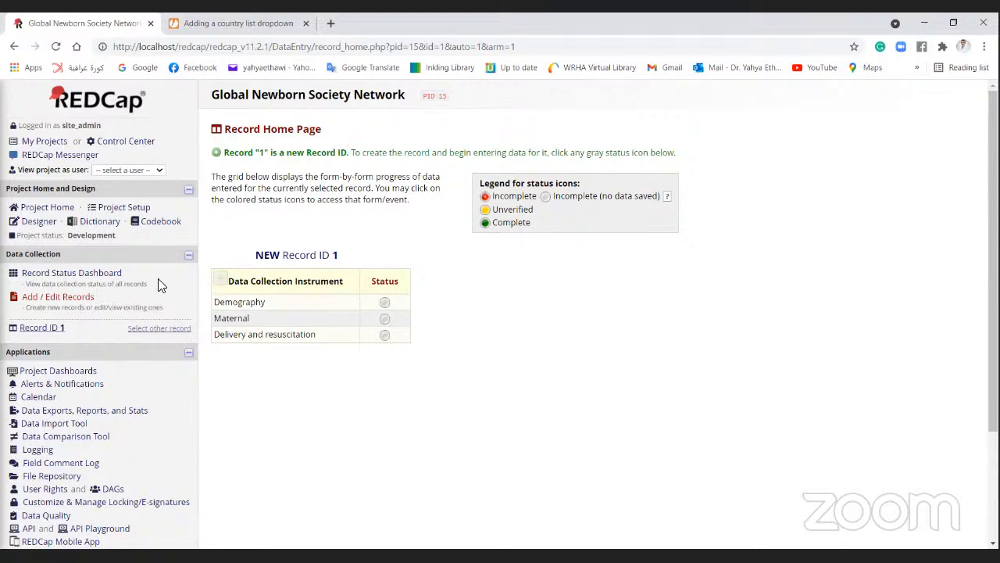
left_click(80, 296)
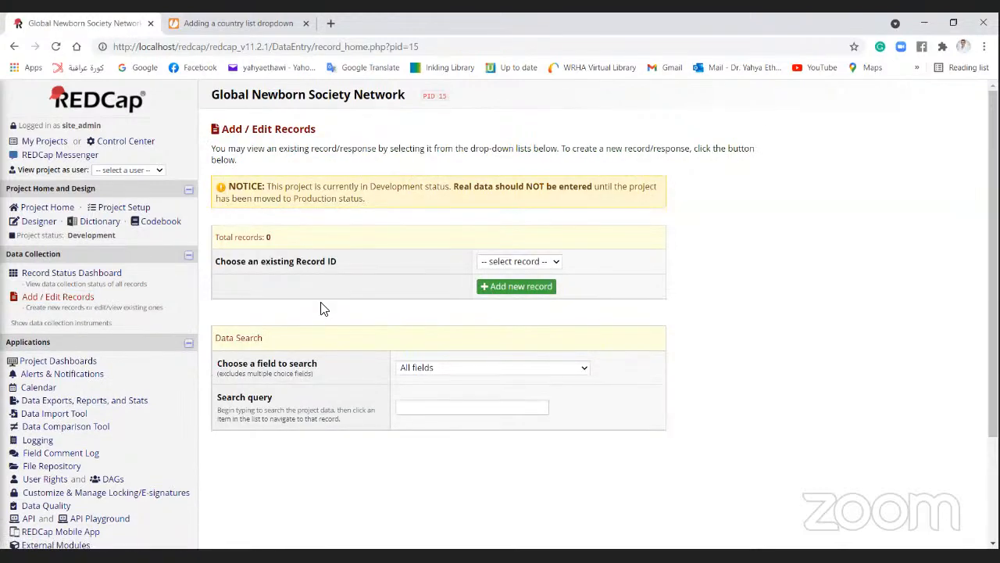
left_click(524, 263)
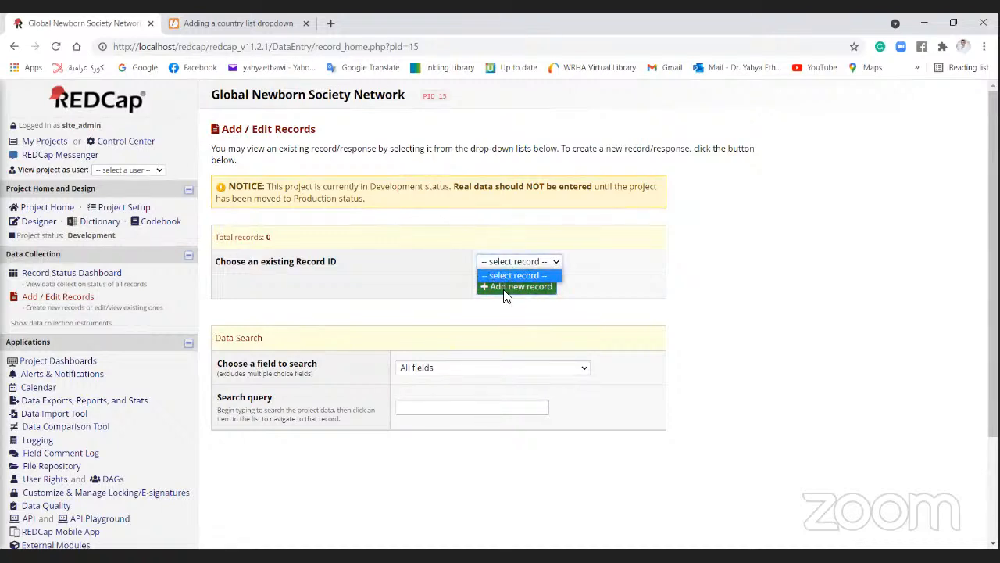
left_click(507, 296)
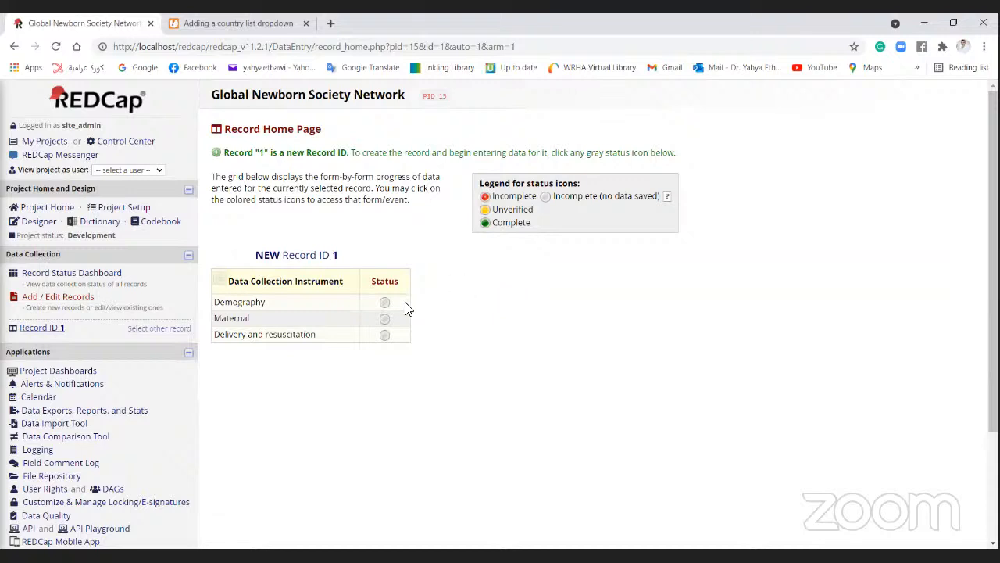
left_click(385, 304)
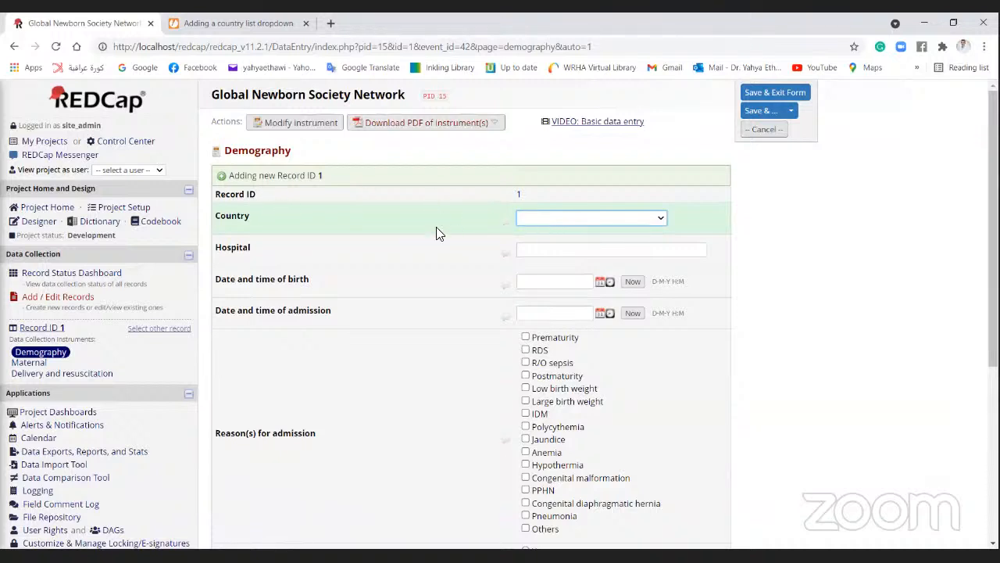
- Set the country to Armenia and fill in the birth and admission date-time fields with the current date and time
left_click(568, 222)
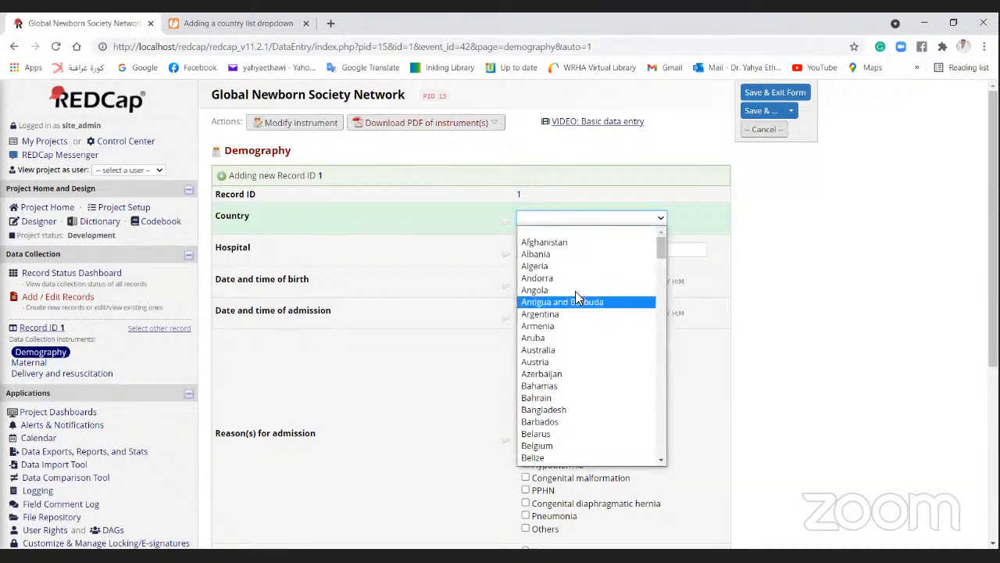
left_click(541, 327)
left_click(552, 249)
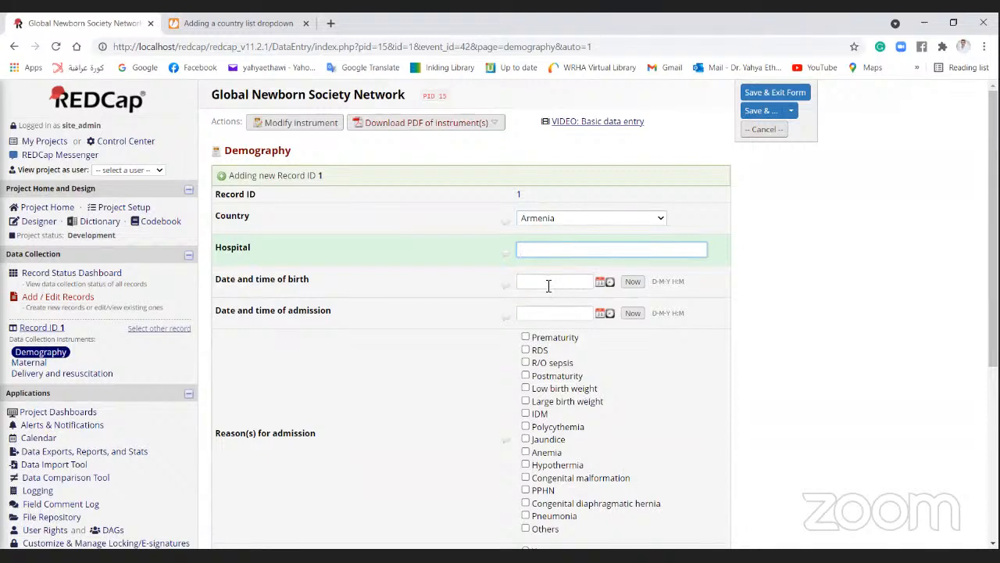
left_click(631, 283)
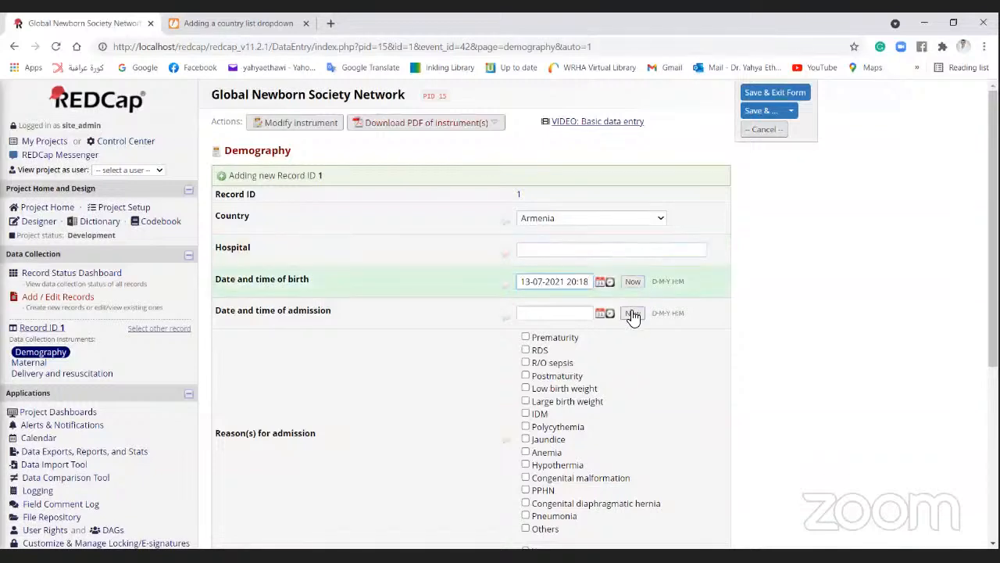
left_click(632, 313)
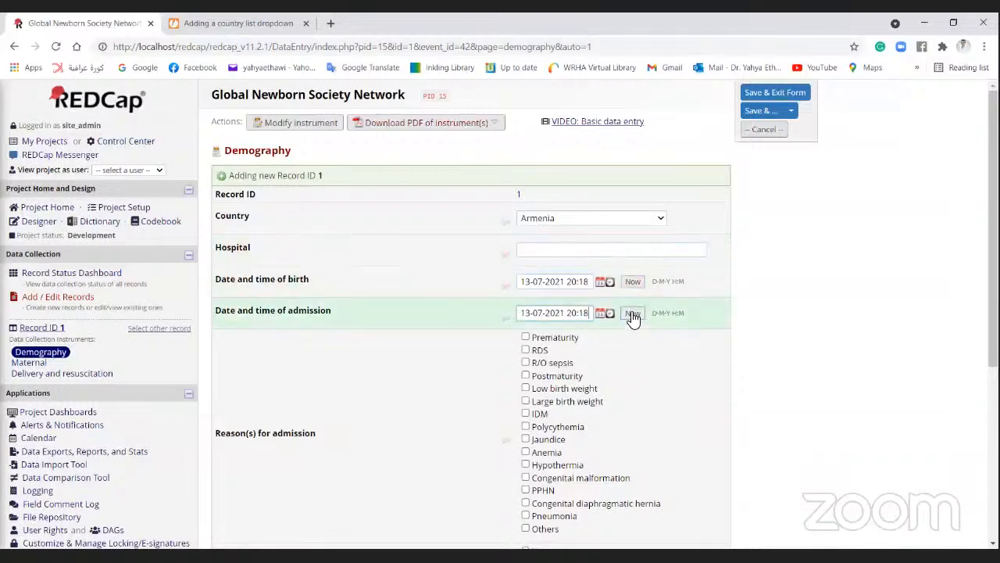
- Mark Postmaturity, IDM and Others as the reasons for admission
left_click(526, 377)
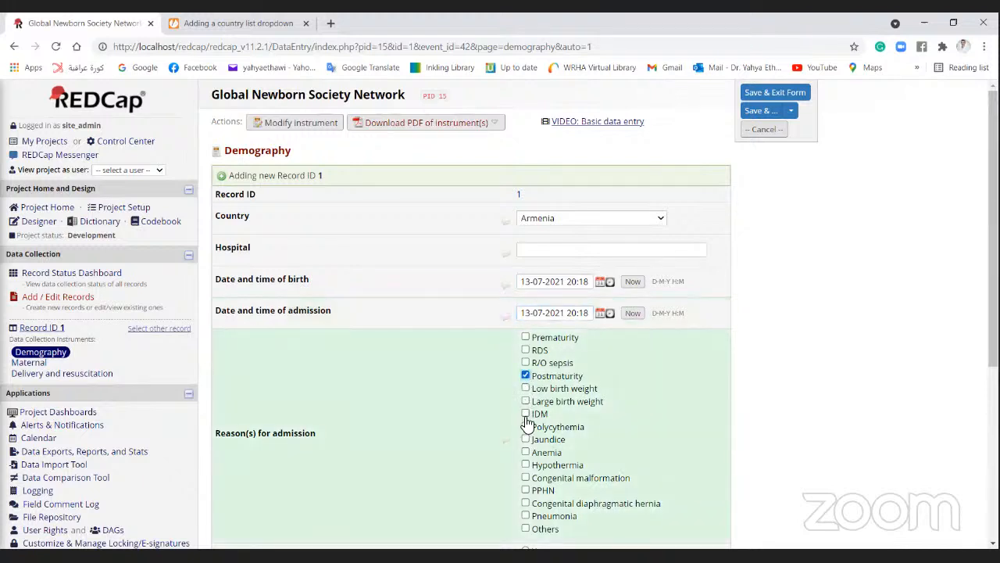
left_click(525, 413)
scroll(993, 367, "down", 1)
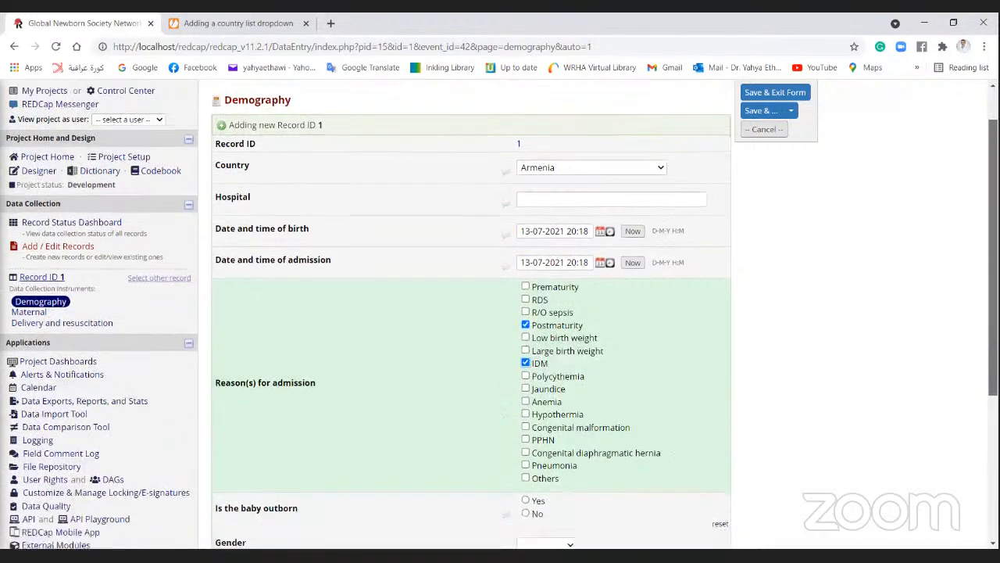
scroll(993, 368, "down", 2)
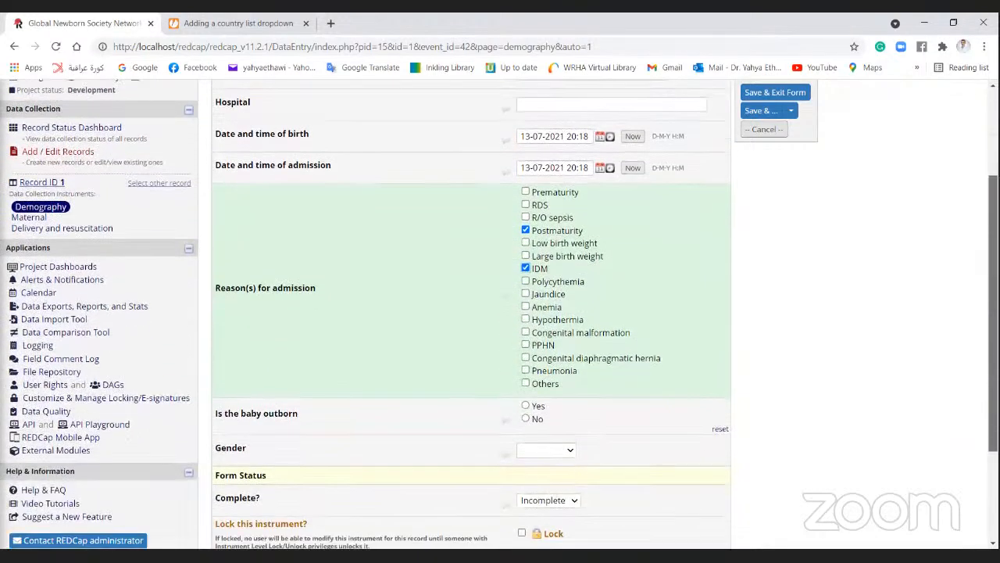
left_click(526, 383)
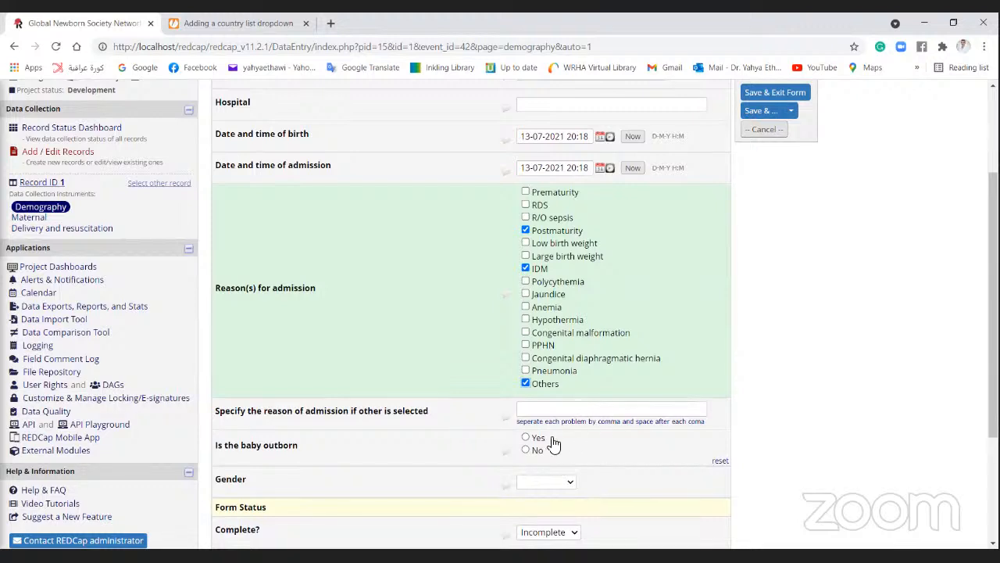
- Answer Yes to whether the baby is outborn, trying the No answer as well
left_click(526, 437)
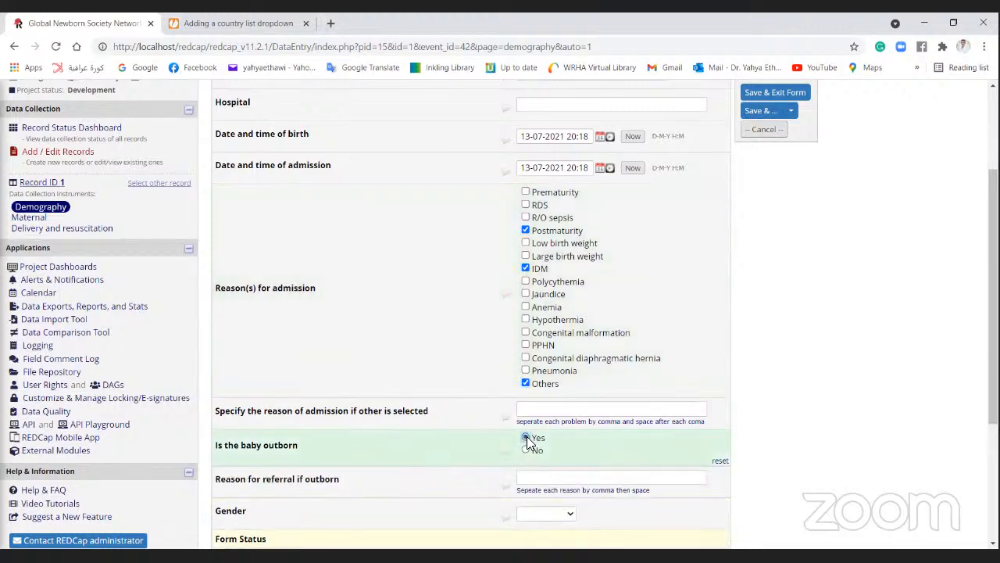
left_click(526, 450)
left_click(525, 437)
- Set the gender to Umbigous and check the choices for later gender assignment, leaving that field blank
scroll(993, 297, "down", 1)
scroll(970, 484, "down", 1)
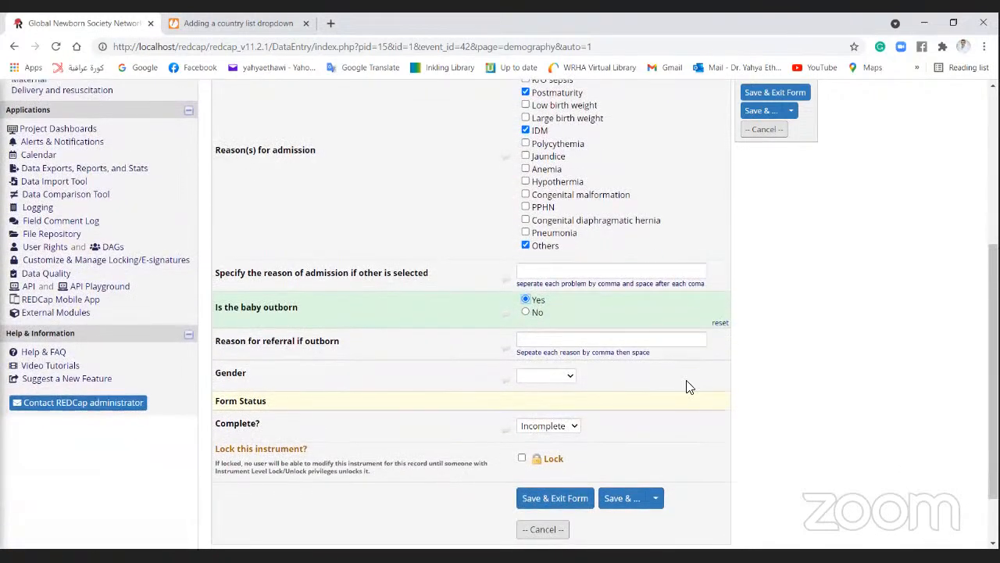
left_click(570, 379)
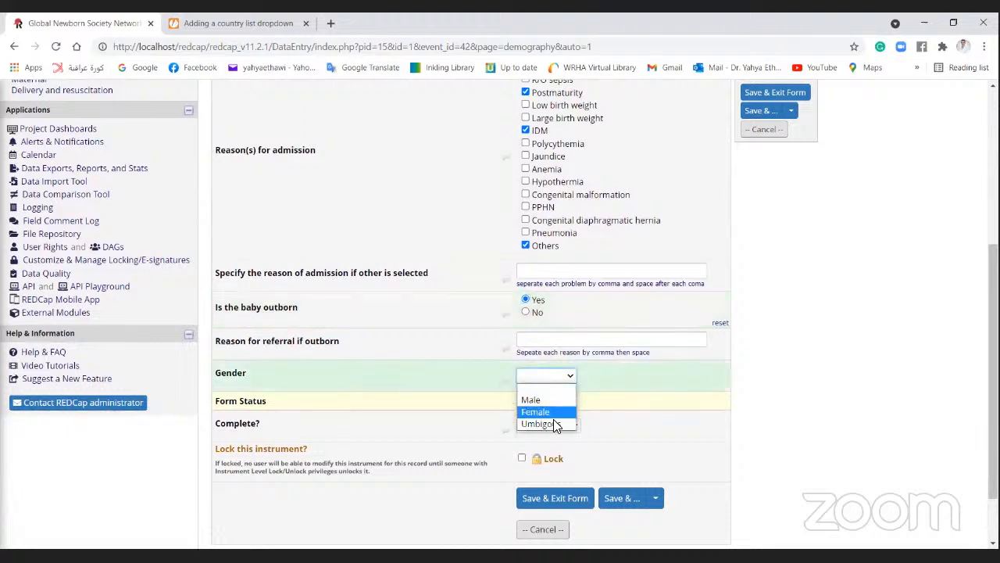
left_click(552, 425)
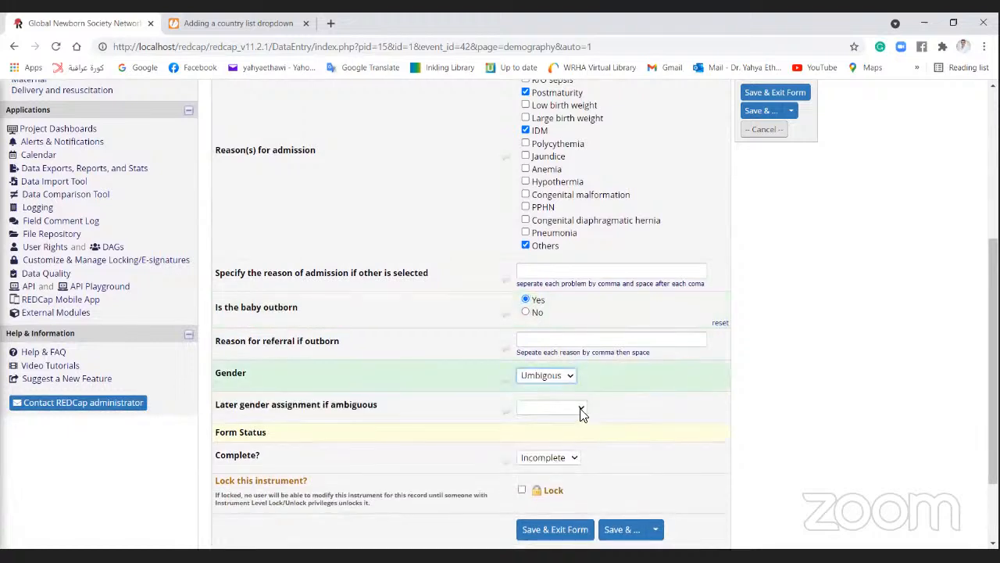
left_click(581, 409)
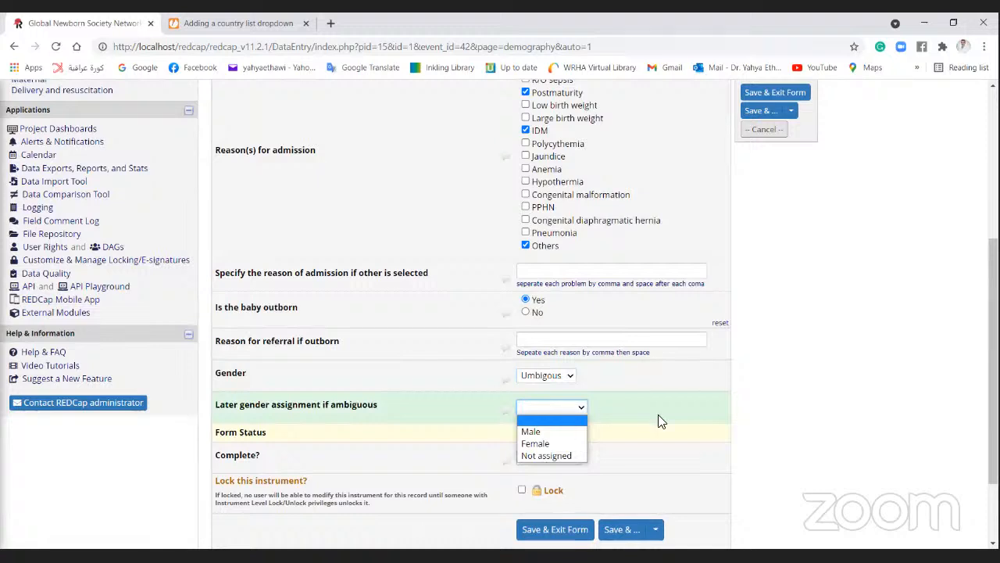
left_click(615, 451)
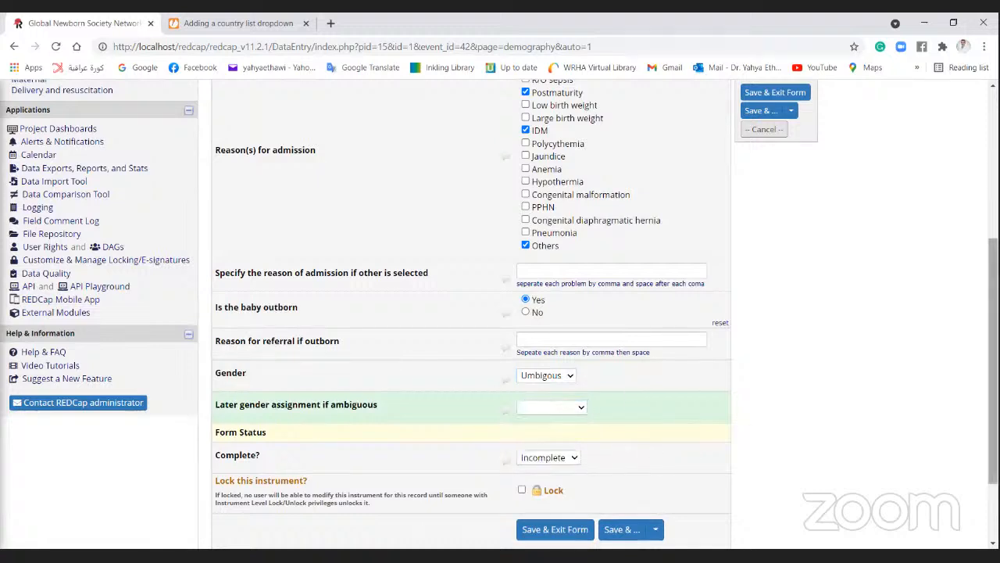
- Keep the Demography form status as Incomplete, then save and exit the form
scroll(500, 313, "down", 3)
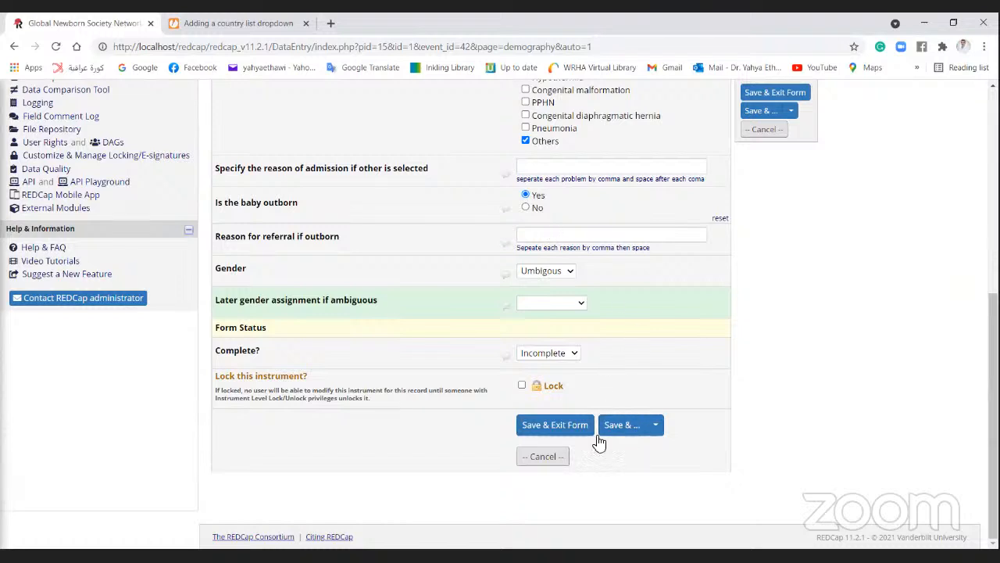
left_click(548, 354)
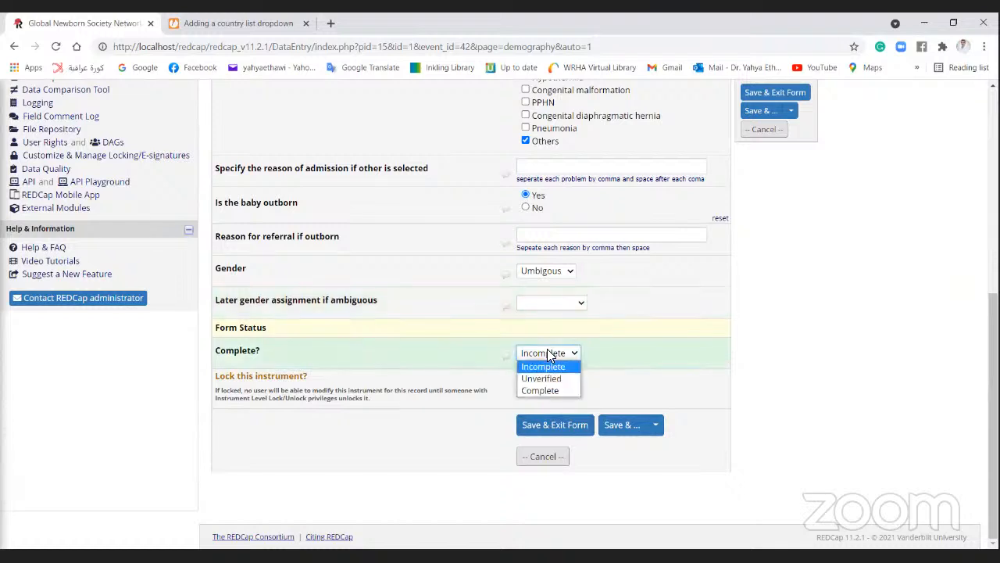
left_click(543, 367)
left_click(570, 428)
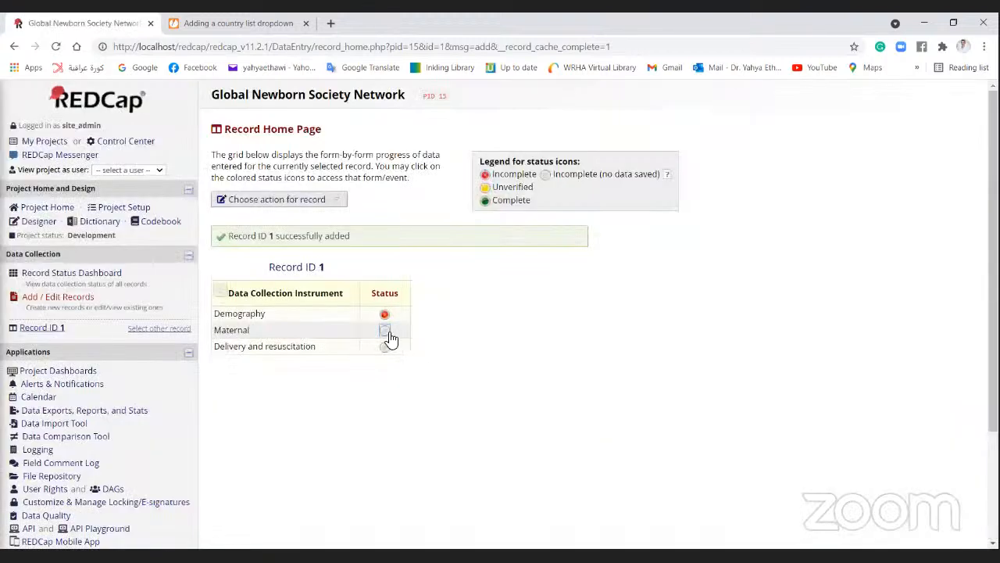
- Open the record's Maternal form and go through the empty medical, surgical and obstetric history fields
left_click(388, 336)
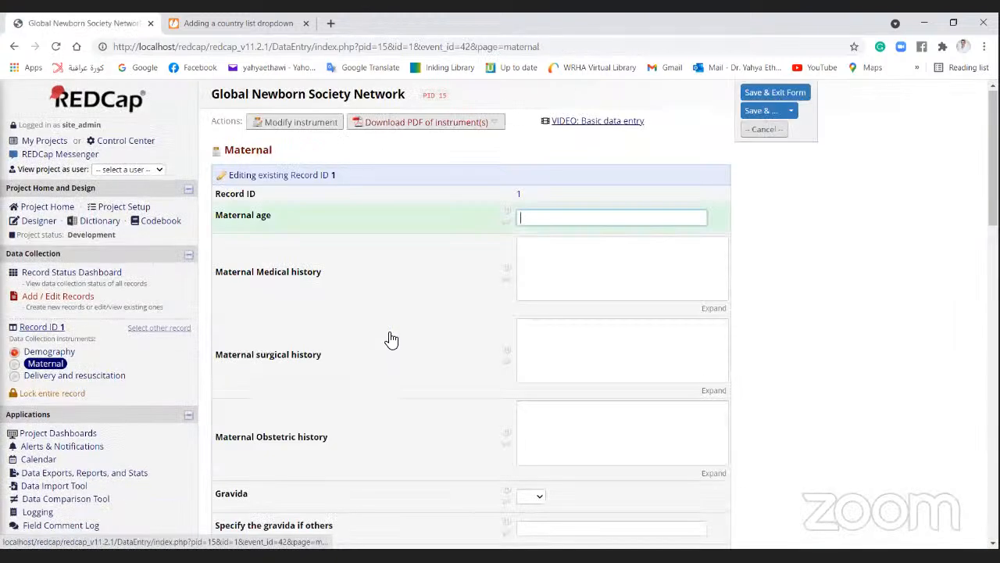
left_click(554, 265)
left_click(549, 343)
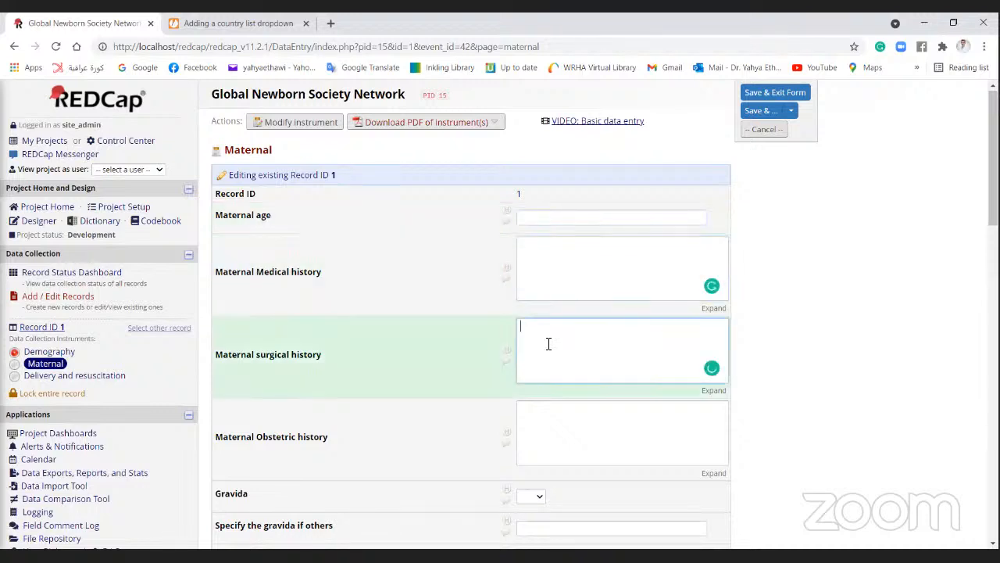
left_click(552, 419)
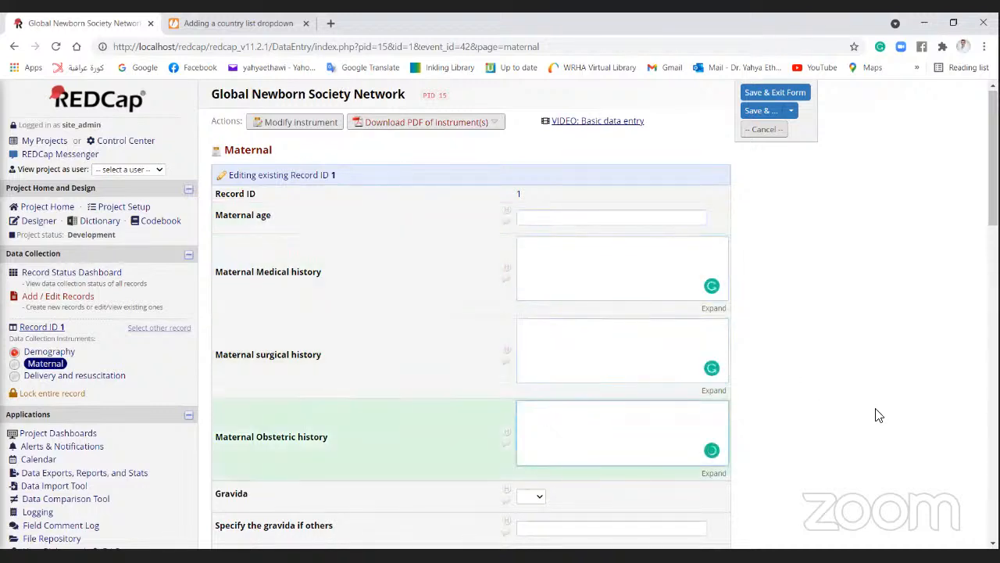
- Examine the answer choices for gravida, para, abortion and intrauterine fetal death without selecting any
scroll(469, 312, "down", 3)
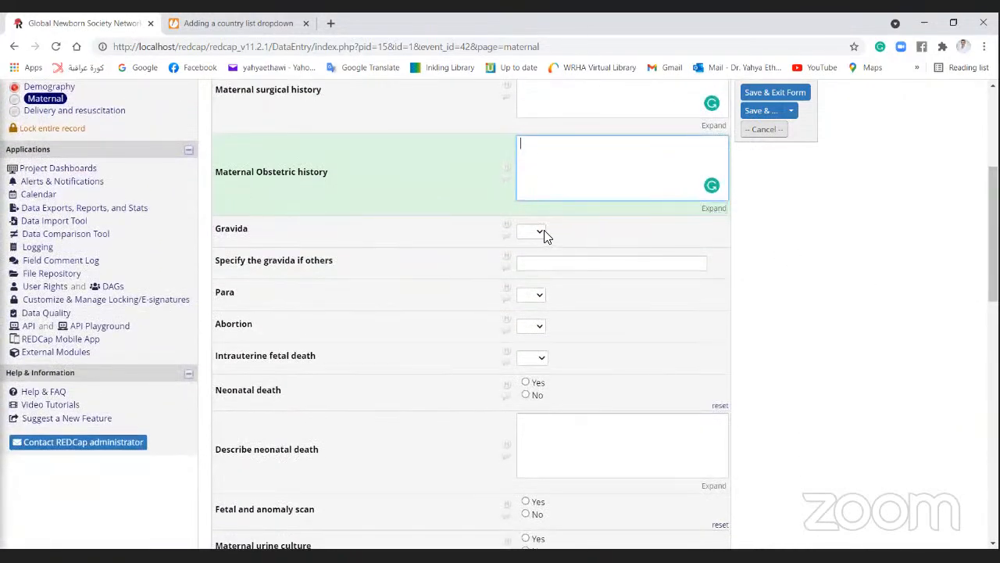
left_click(544, 229)
left_click(601, 264)
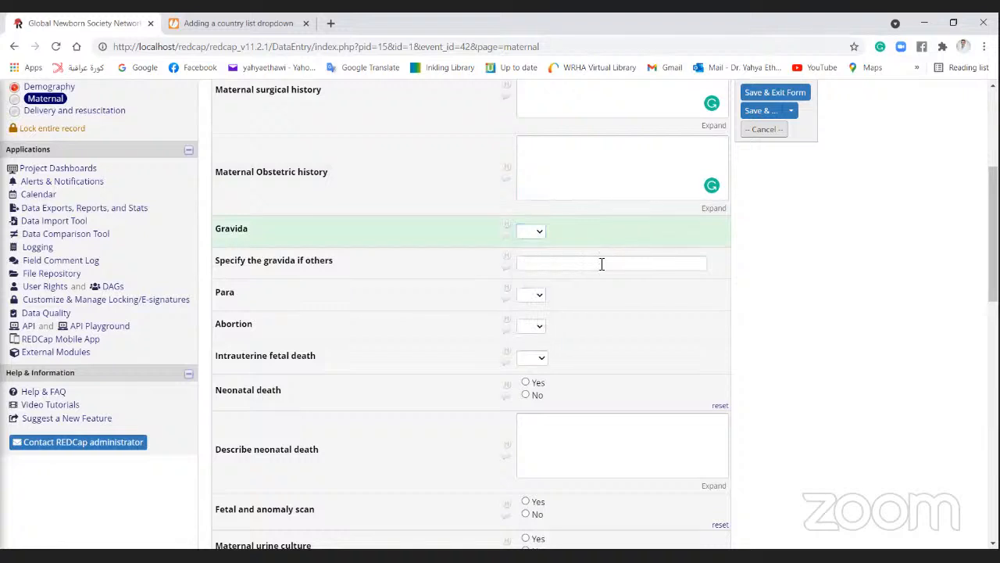
left_click(539, 233)
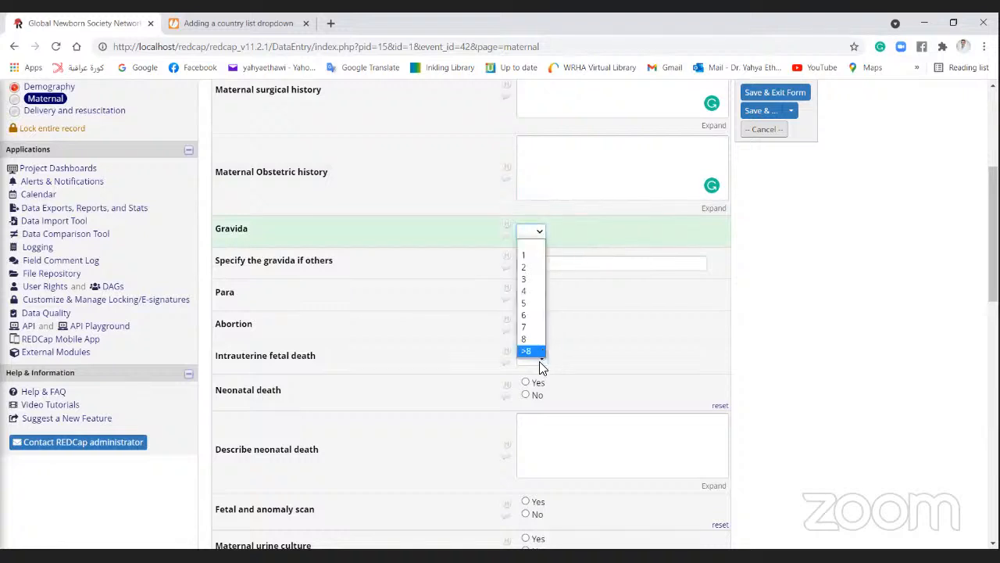
left_click(581, 294)
left_click(541, 300)
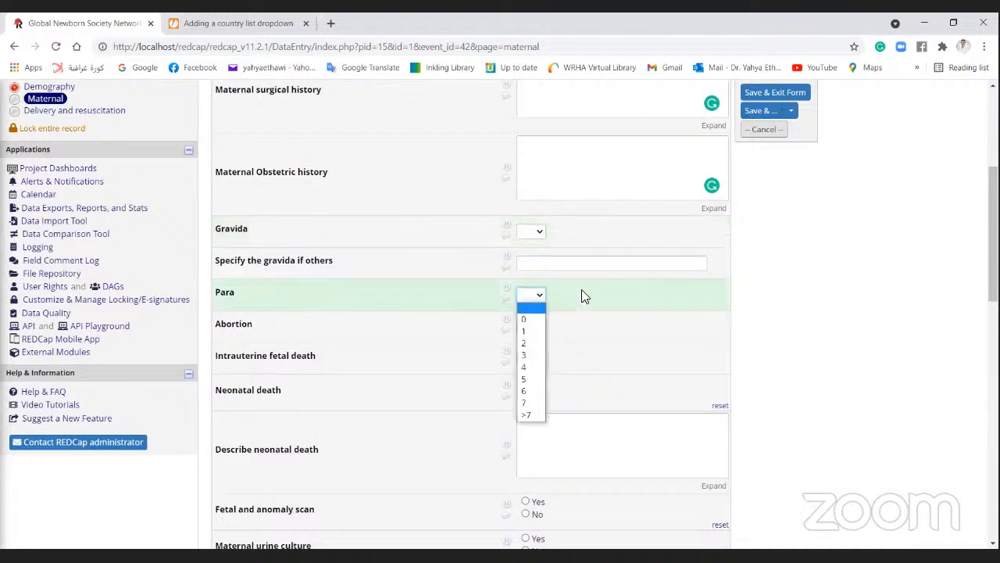
left_click(542, 326)
left_click(539, 326)
left_click(636, 327)
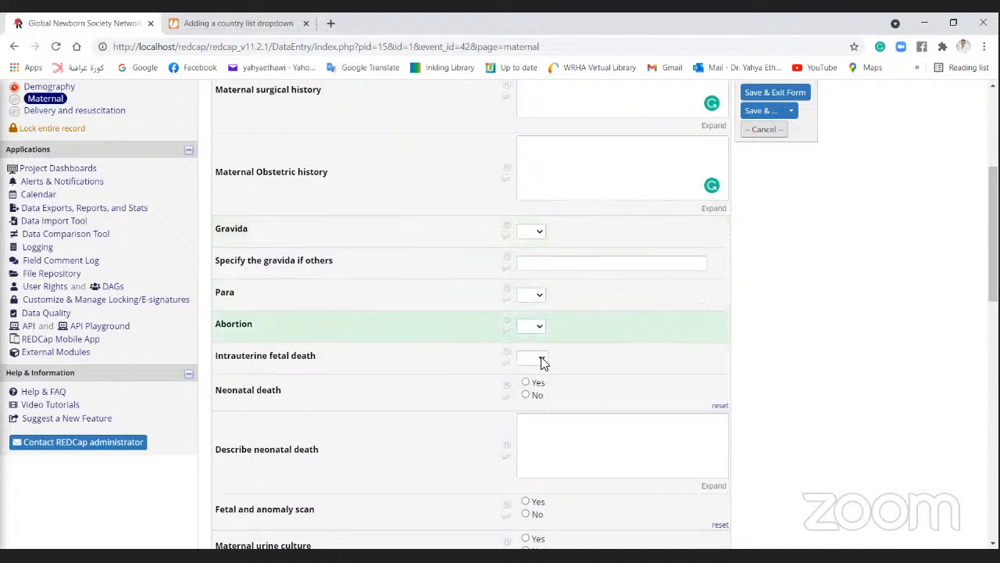
left_click(543, 362)
left_click(593, 332)
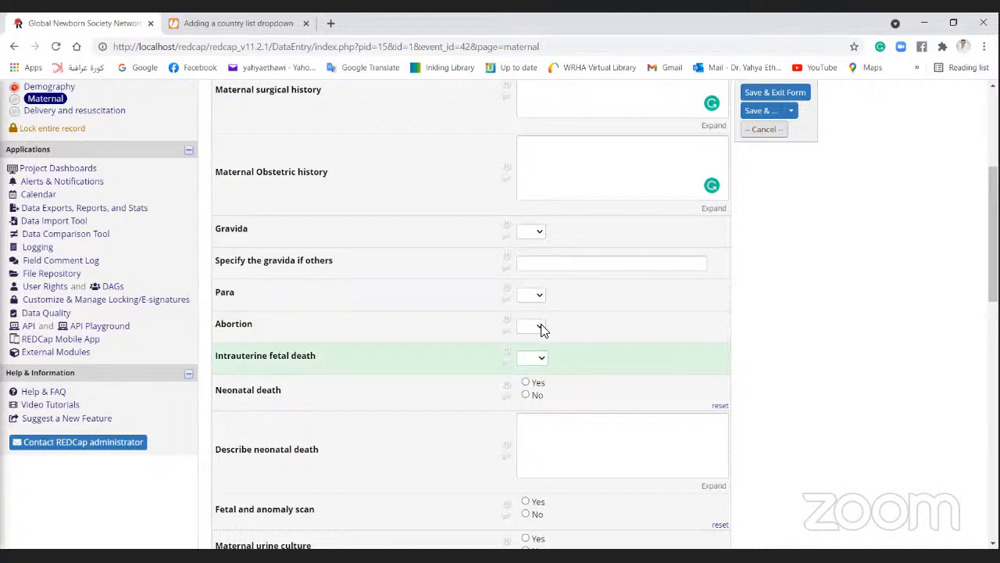
- Set Abortion to 1 and Intrauterine fetal death to 2, and answer Yes for Neonatal death
left_click(542, 327)
left_click(525, 362)
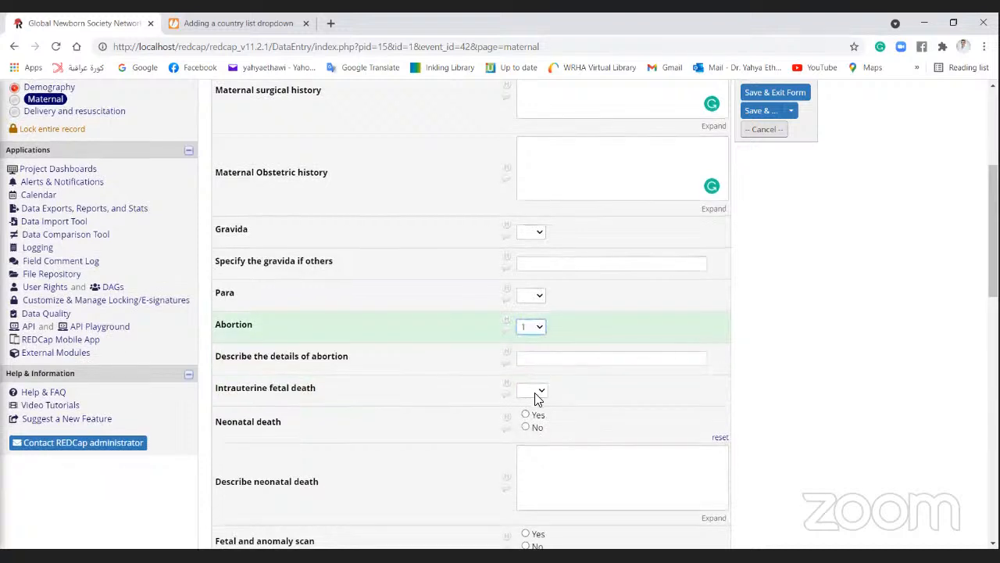
left_click(541, 393)
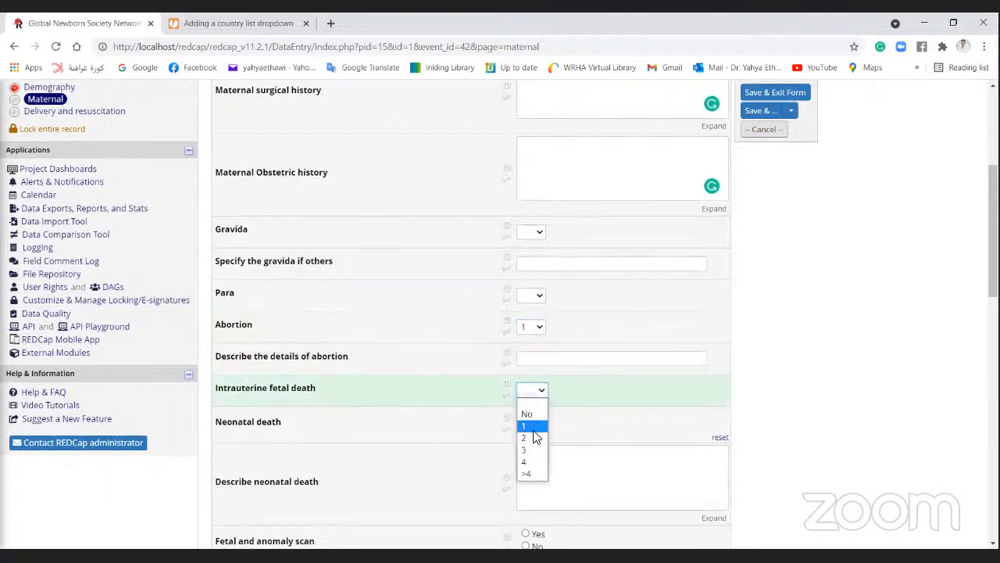
left_click(536, 439)
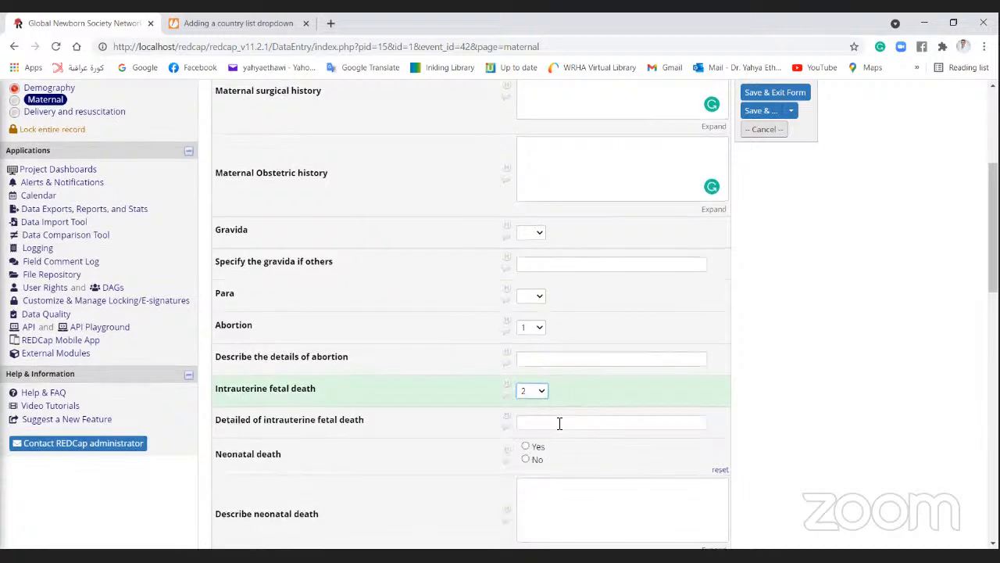
left_click(525, 447)
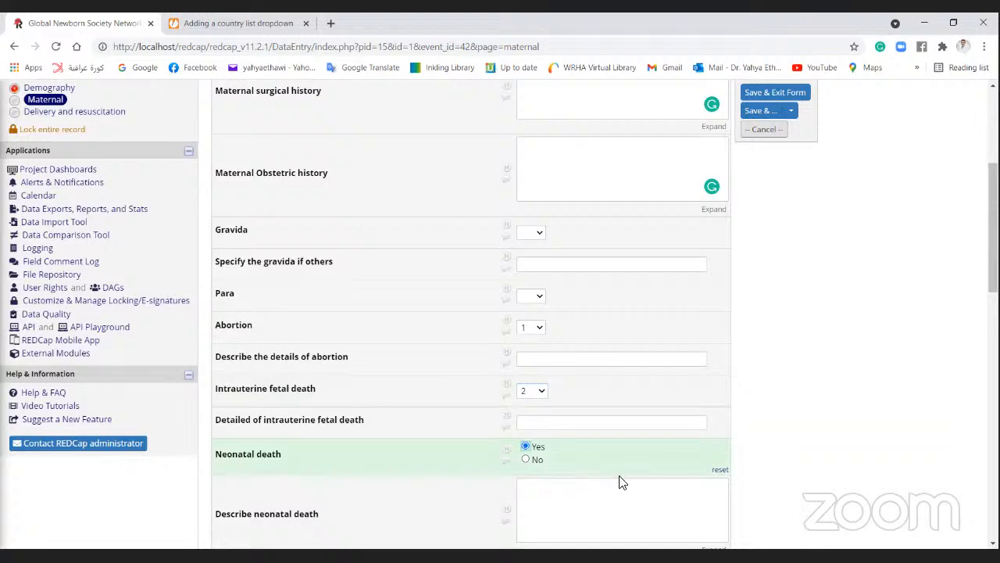
- Answer Yes for Fetal and anomaly scan, Maternal urine culture, Maternal High vaginal swab and Maternal blood culture
scroll(974, 366, "down", 4)
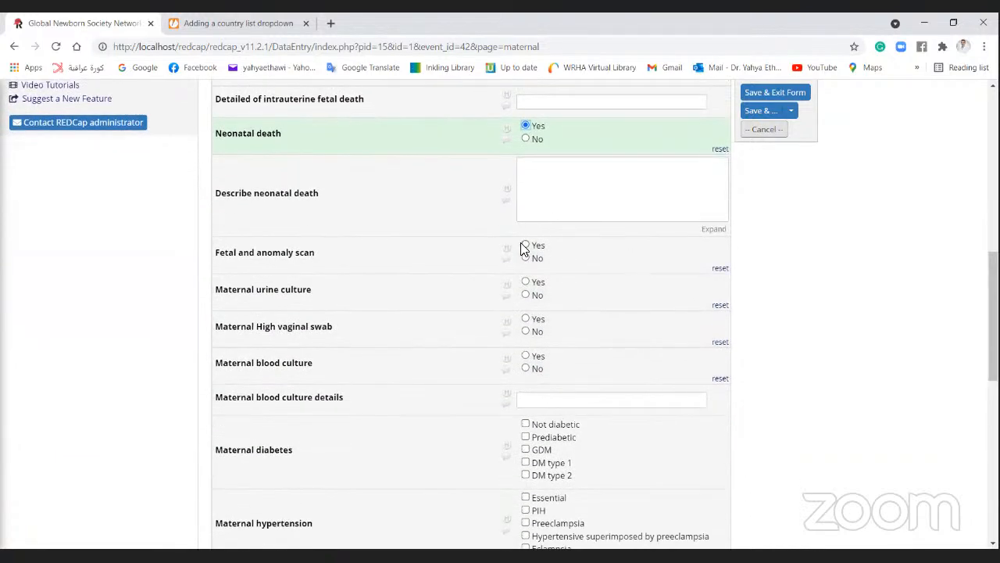
left_click(525, 246)
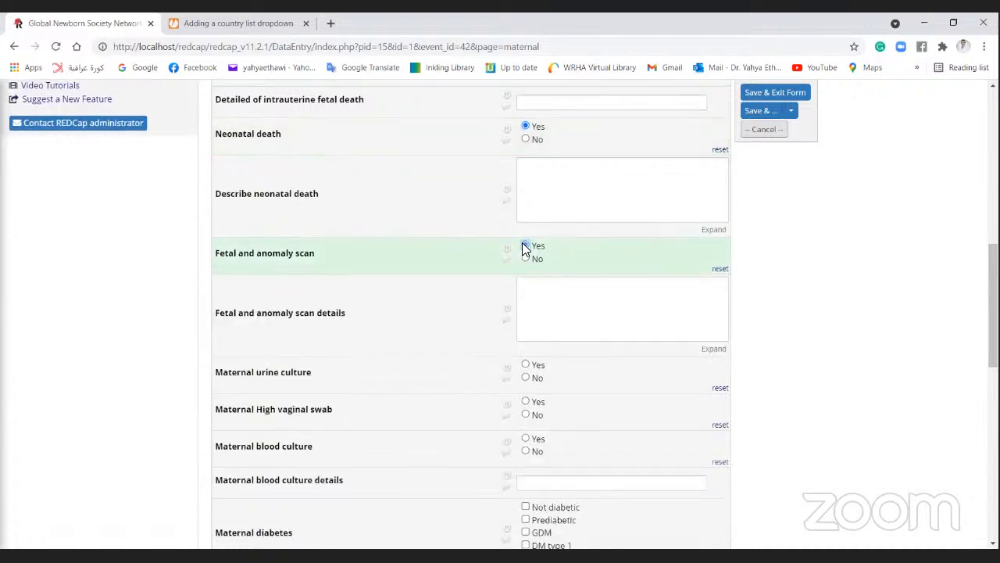
left_click(526, 366)
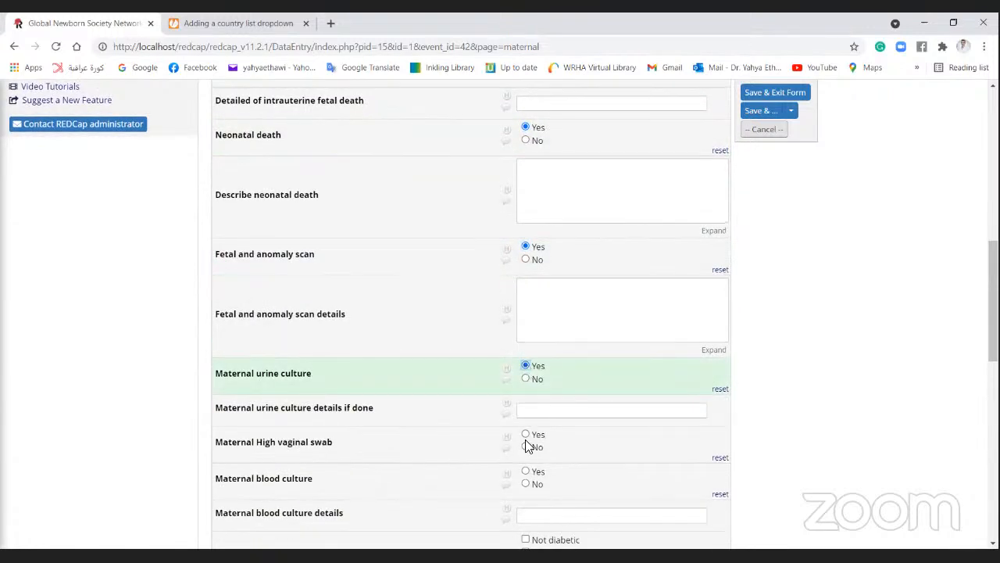
left_click(525, 434)
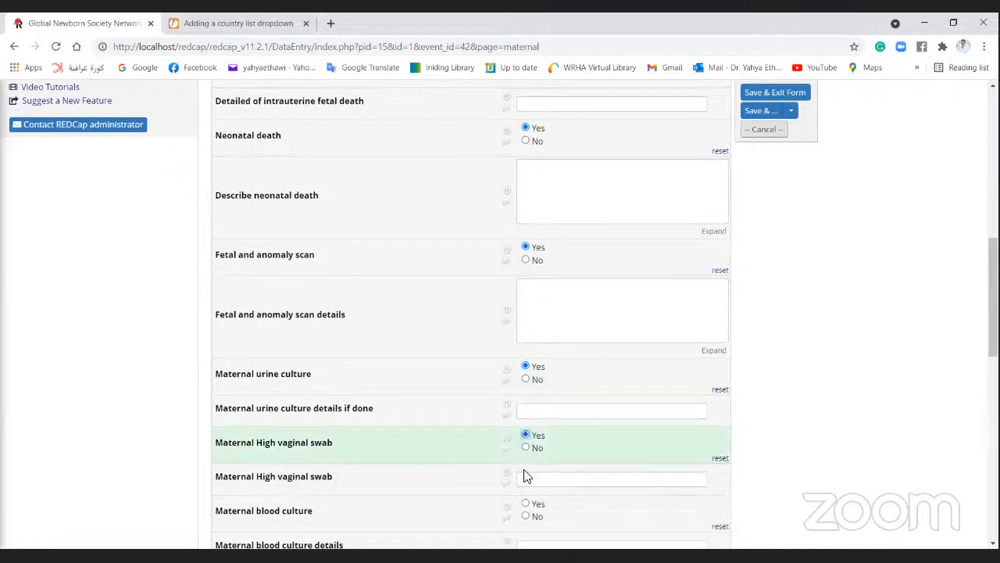
left_click(525, 503)
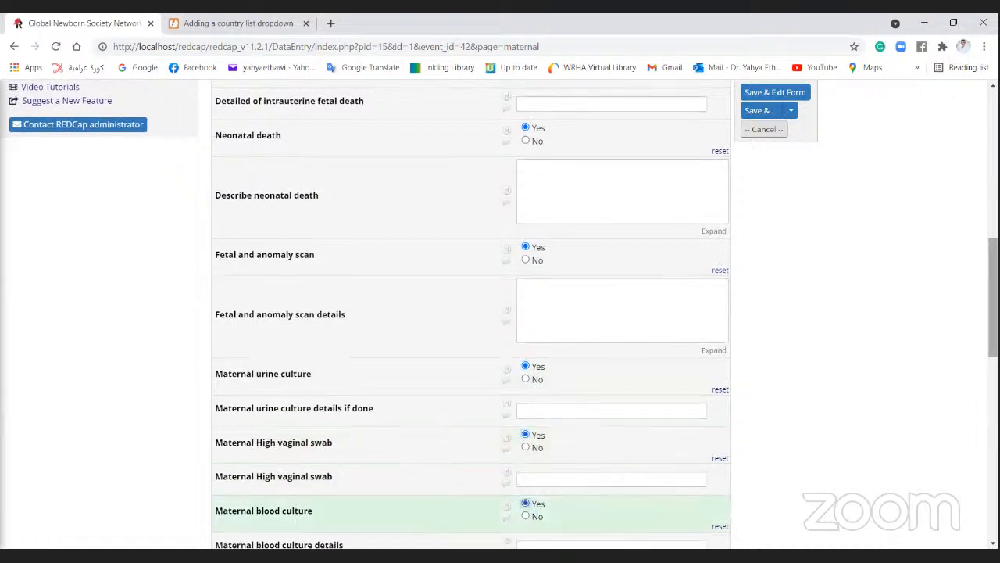
- Answer Yes for both Leaking less than 18 hours and Leaking for 18 hours or more
scroll(748, 393, "down", 3)
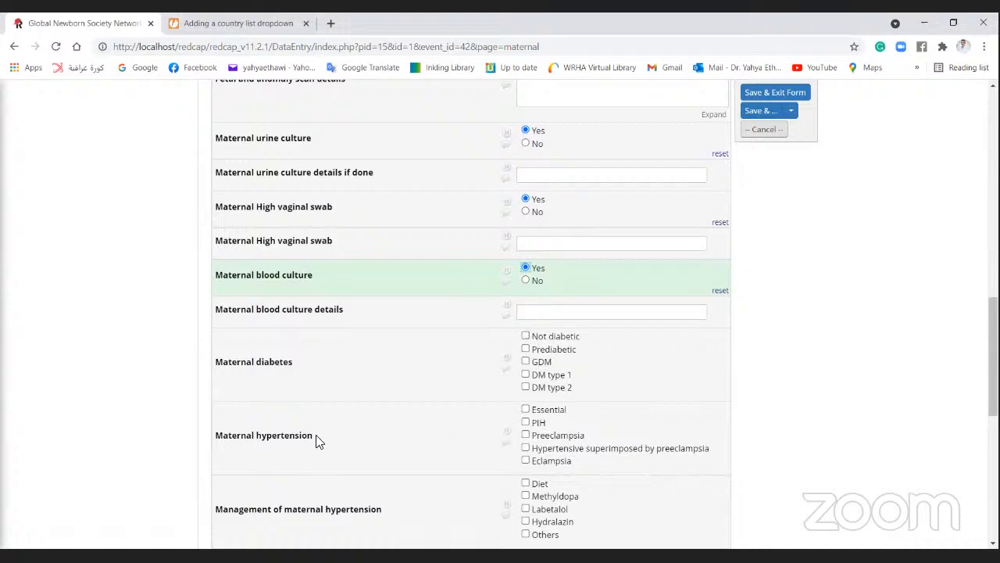
left_click_drag(992, 355, 933, 408)
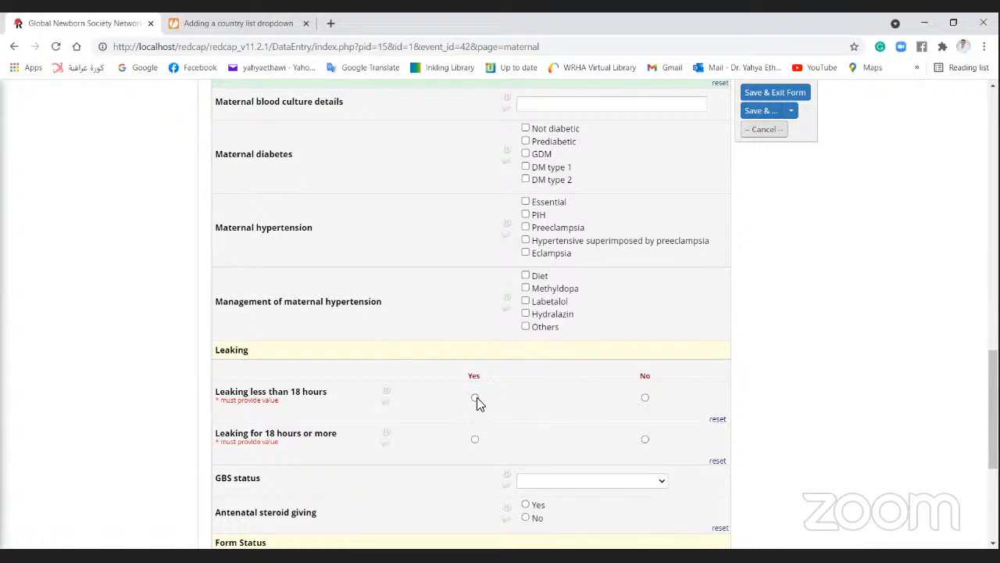
left_click(645, 398)
left_click(644, 398)
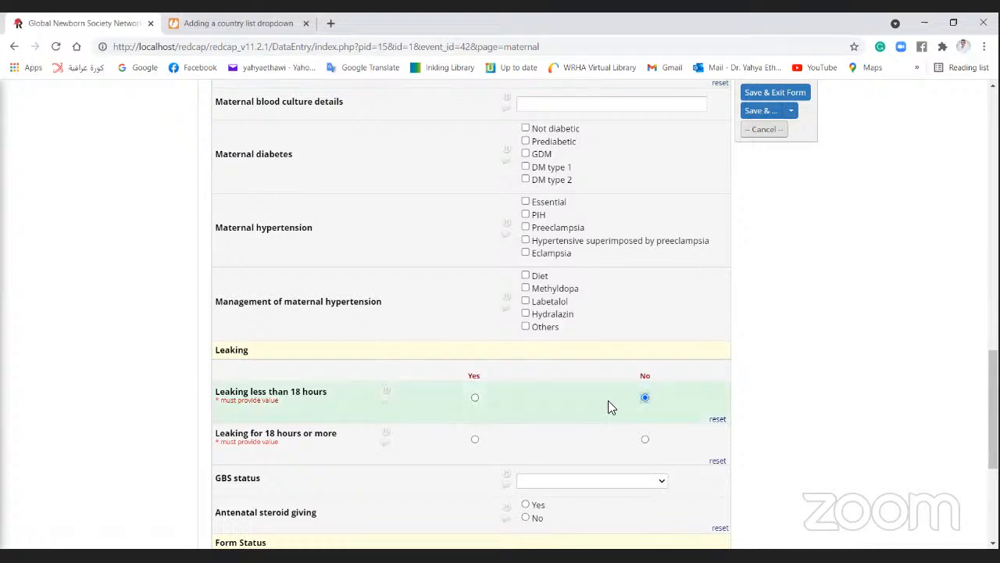
left_click(475, 440)
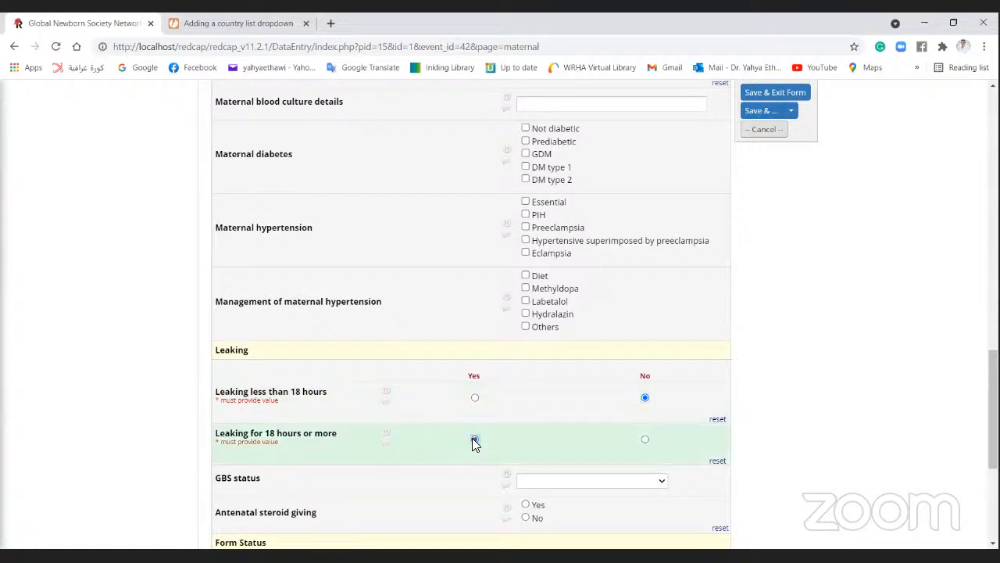
left_click(475, 398)
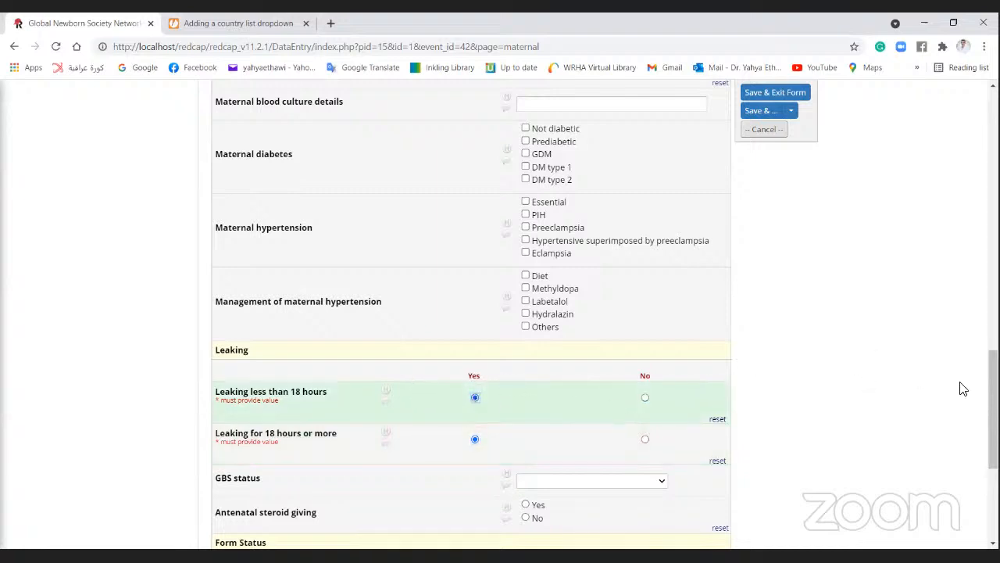
- Set GBS status to Positive and answer Yes for GBS treated
scroll(472, 313, "down", 1)
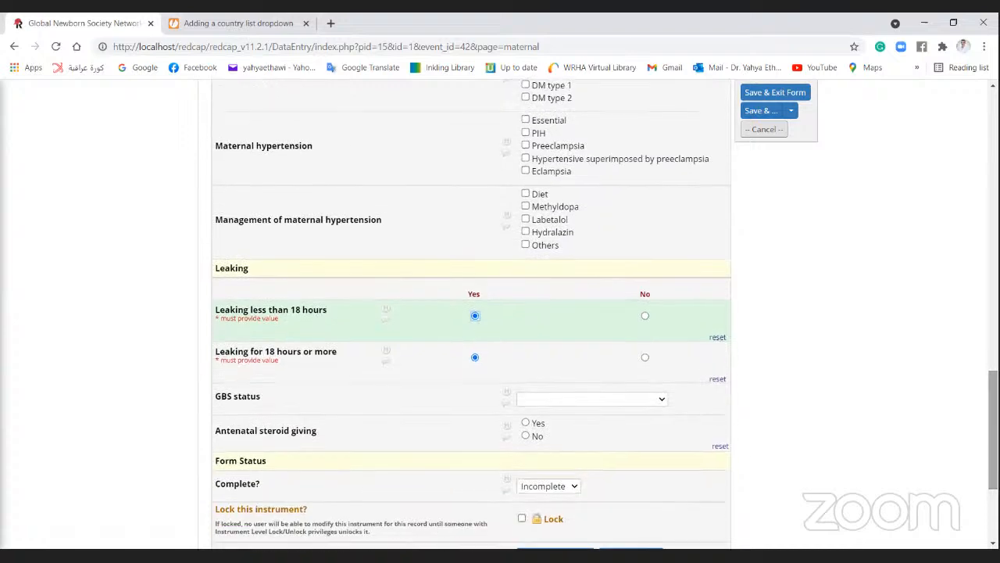
left_click(663, 401)
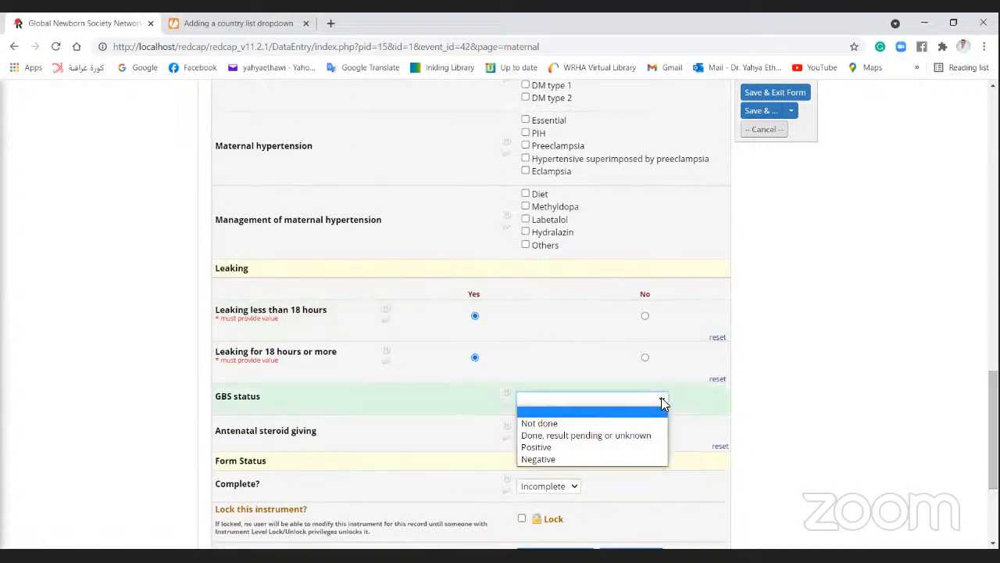
left_click(661, 399)
left_click(655, 400)
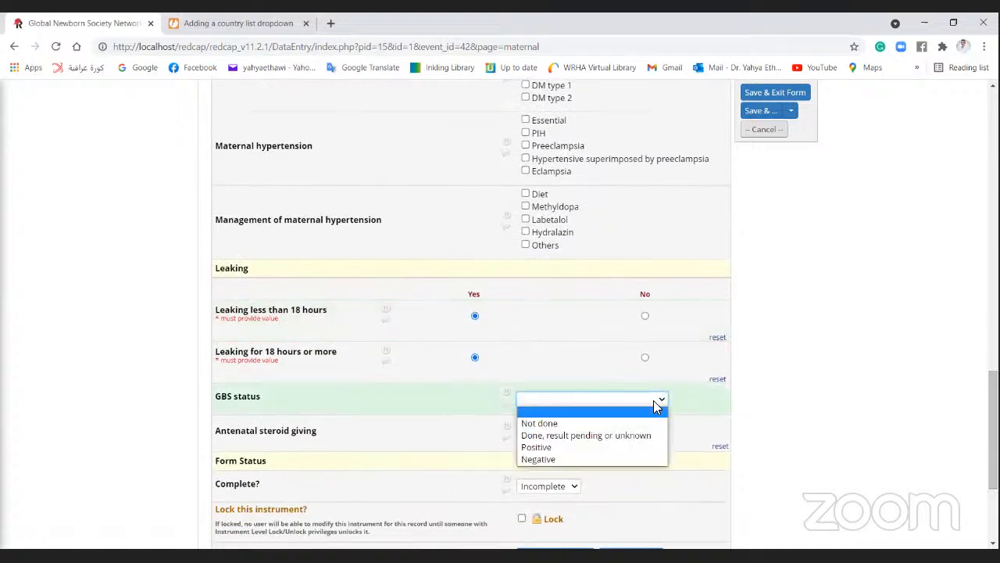
left_click(577, 450)
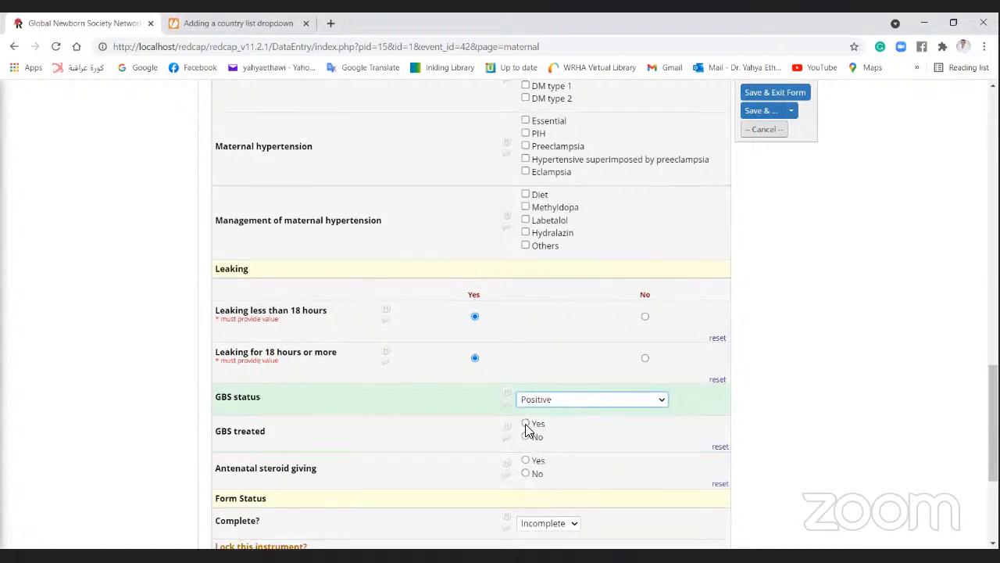
left_click(525, 423)
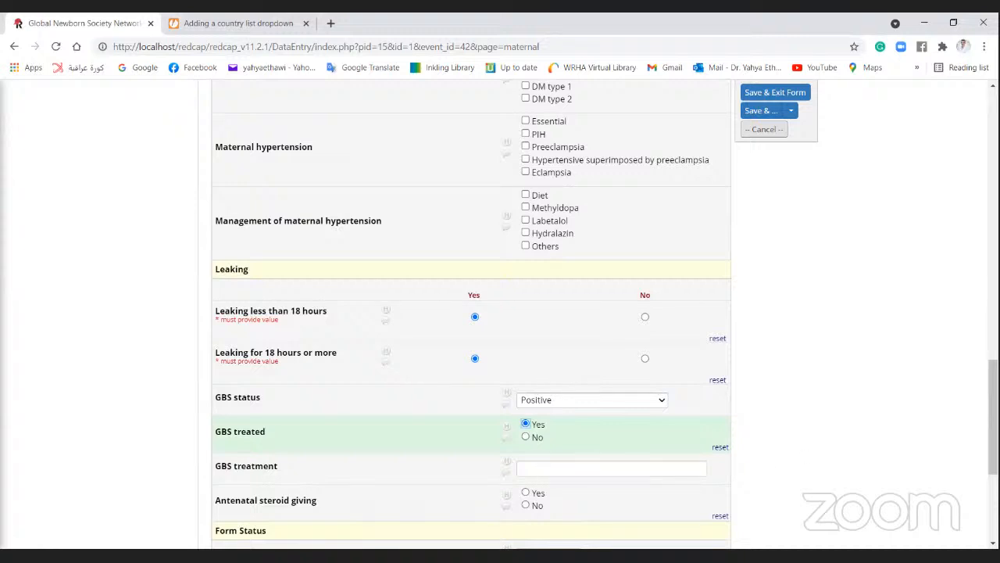
- Answer Yes for Antenatal steroid giving, then save and exit the Maternal form with its status left as Incomplete
scroll(992, 421, "down", 2)
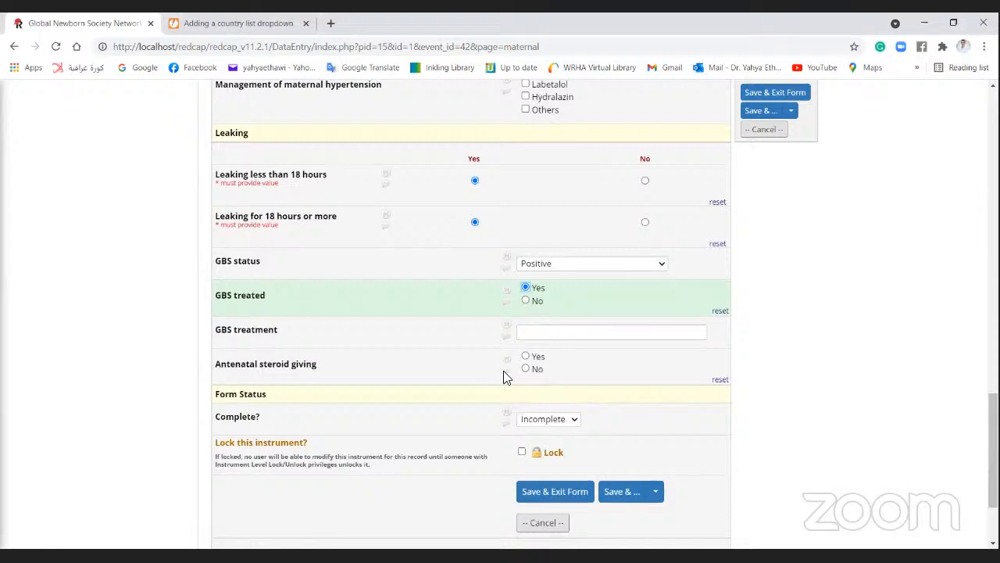
left_click(525, 356)
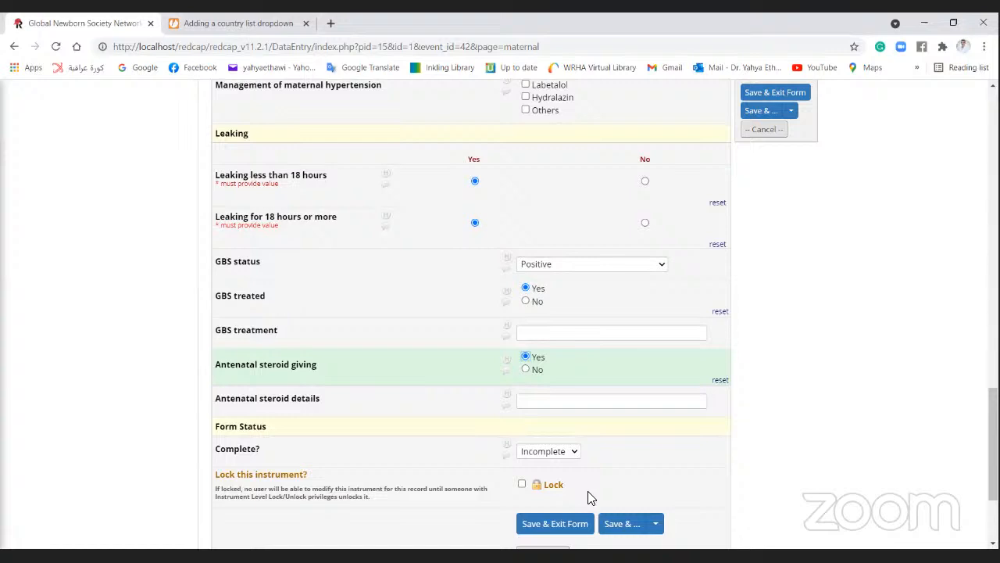
left_click(568, 528)
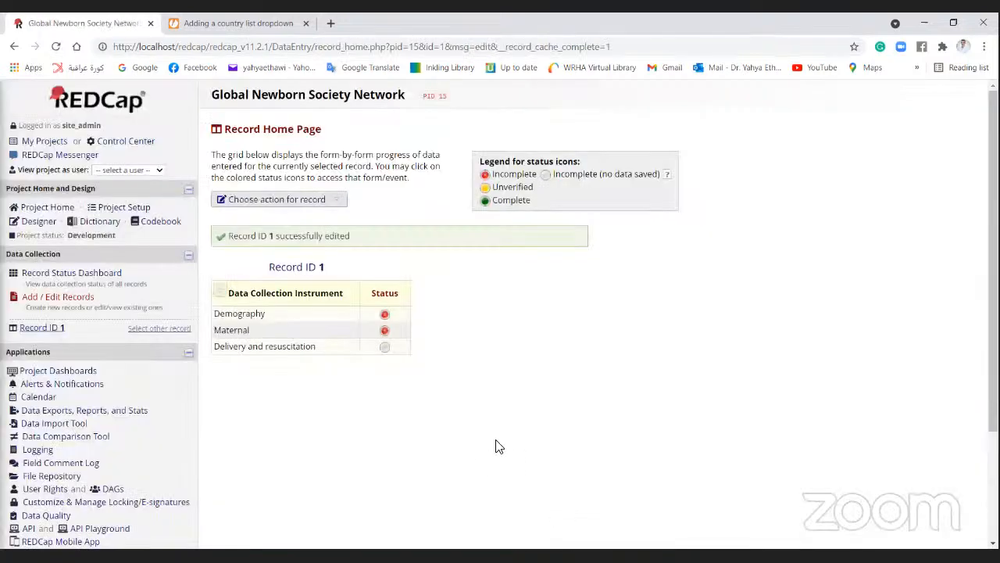
- Open the record's Delivery and resuscitation form and examine the gestational age choices and birth weight field without entering values
left_click(385, 349)
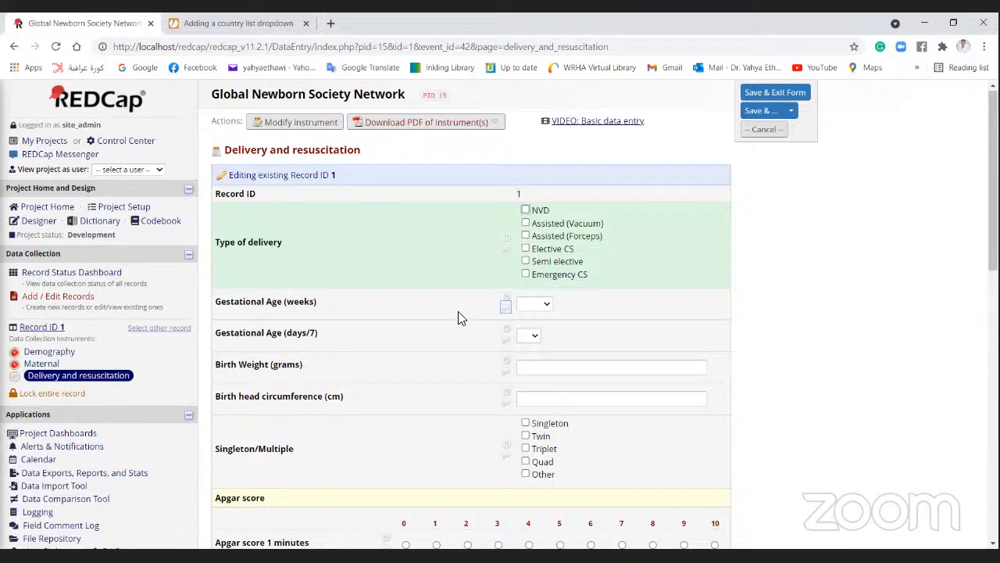
left_click(533, 306)
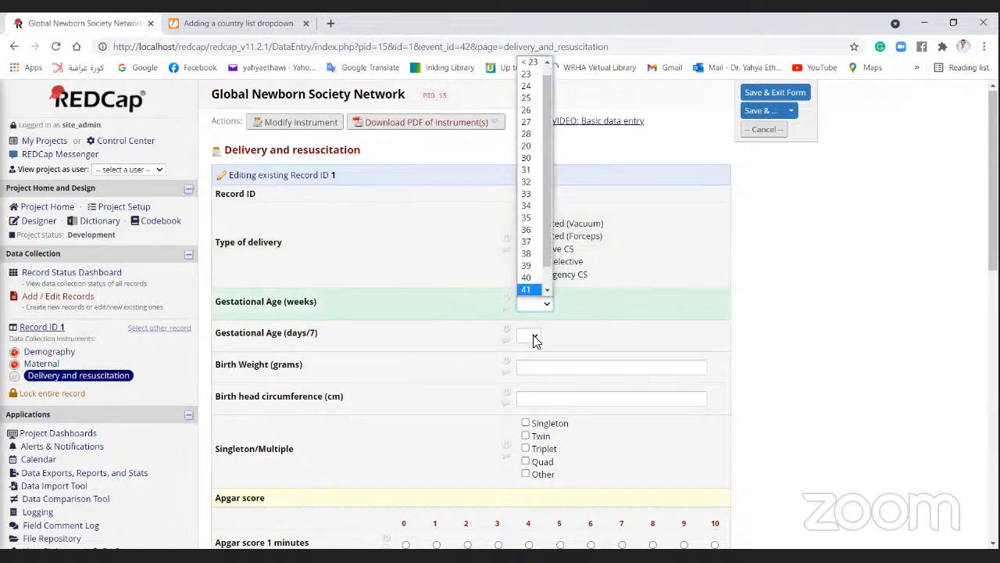
left_click(534, 339)
left_click(616, 381)
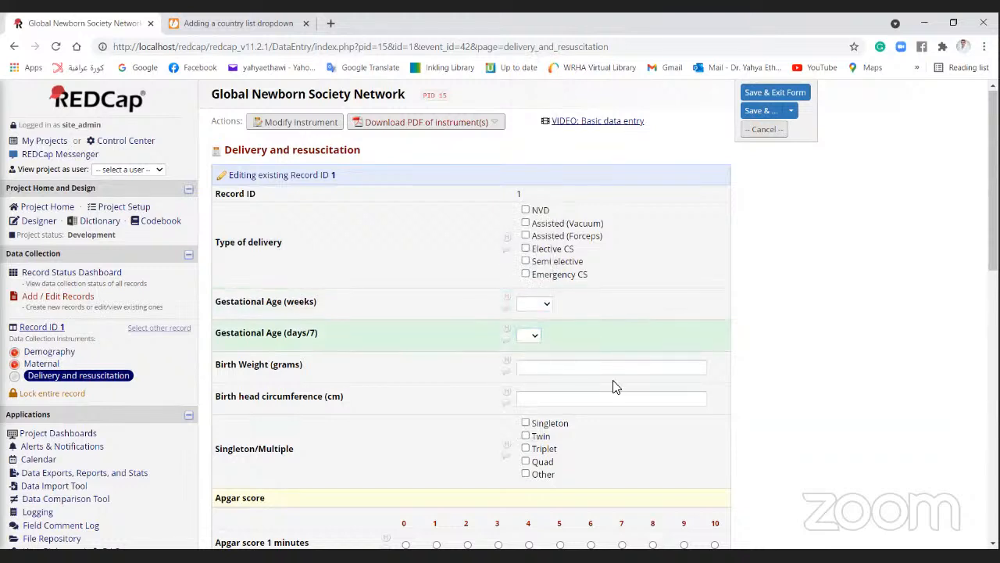
left_click(609, 374)
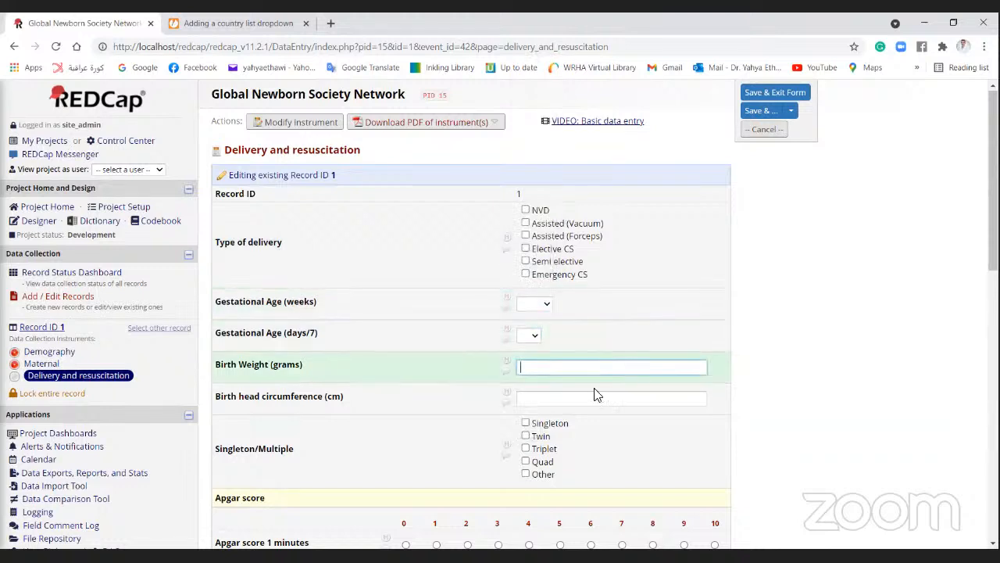
left_click(596, 388)
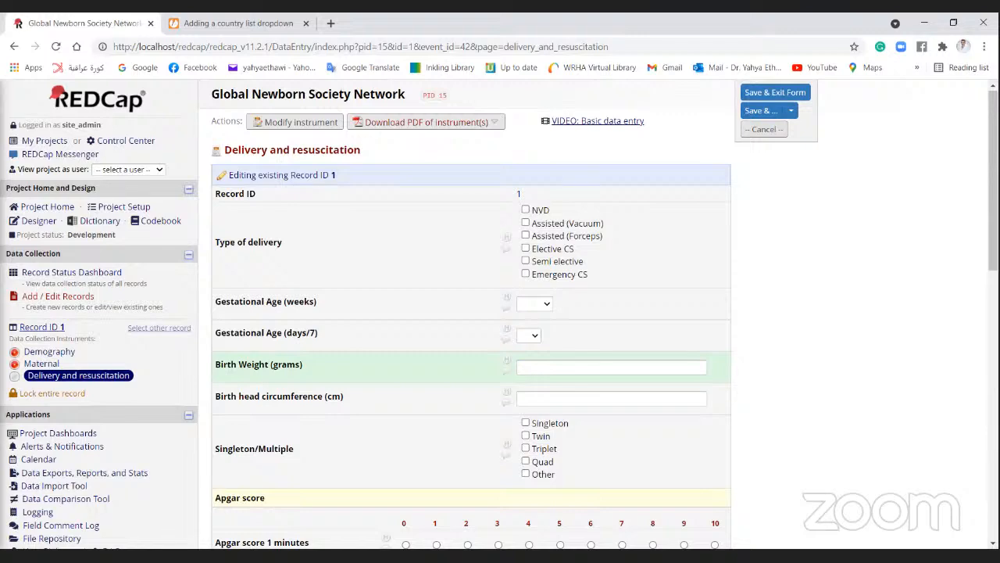
- Set the Apgar score to 3 at 5 minutes, 3 at 10 minutes and 4 at 15 minutes
left_click_drag(993, 196, 993, 258)
scroll(651, 290, "down", 1)
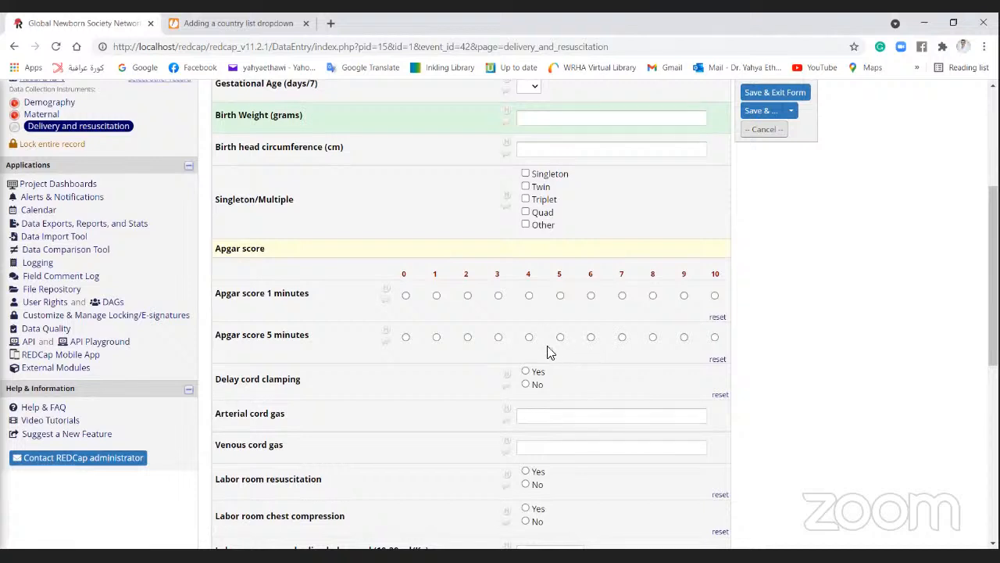
left_click(499, 337)
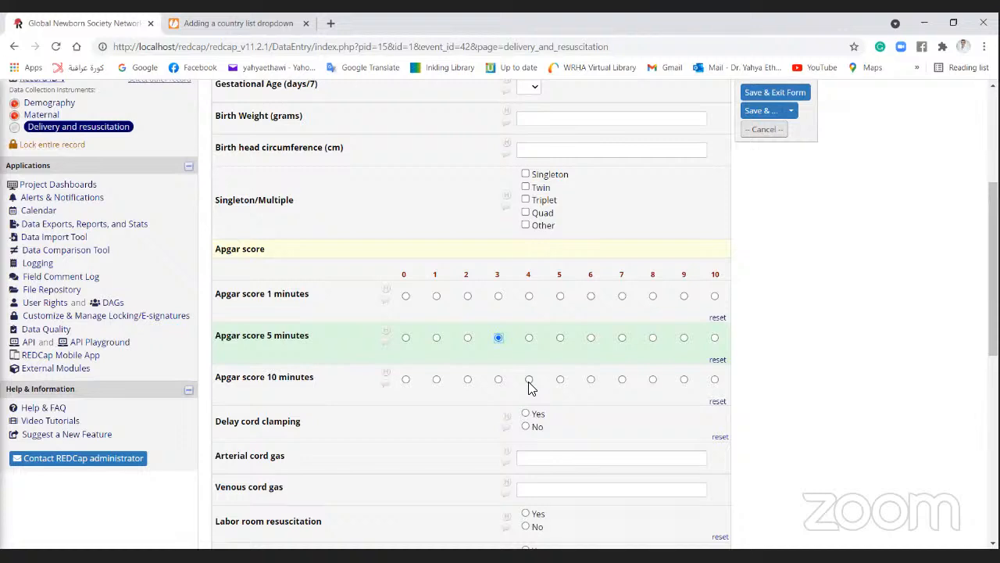
left_click(499, 380)
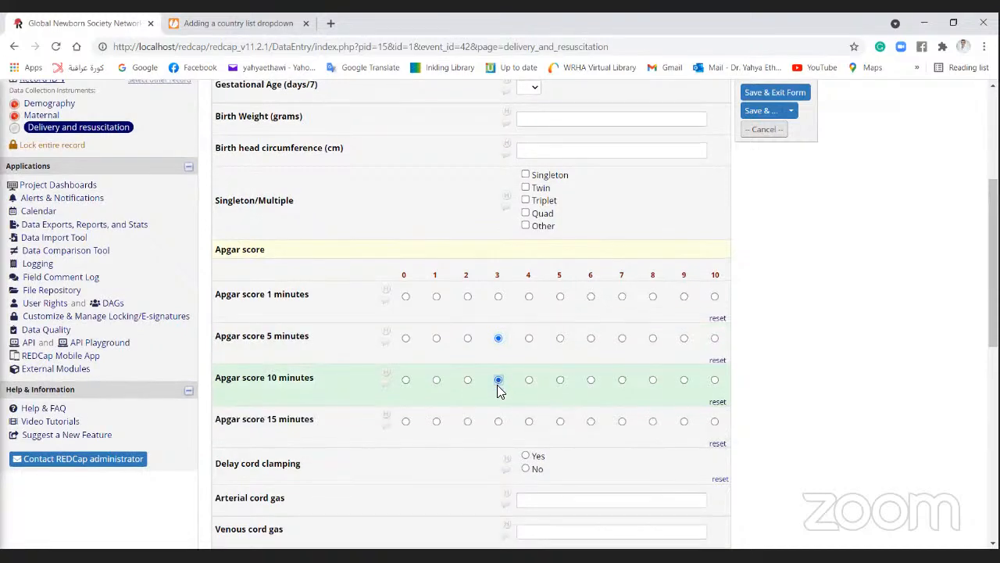
left_click(528, 422)
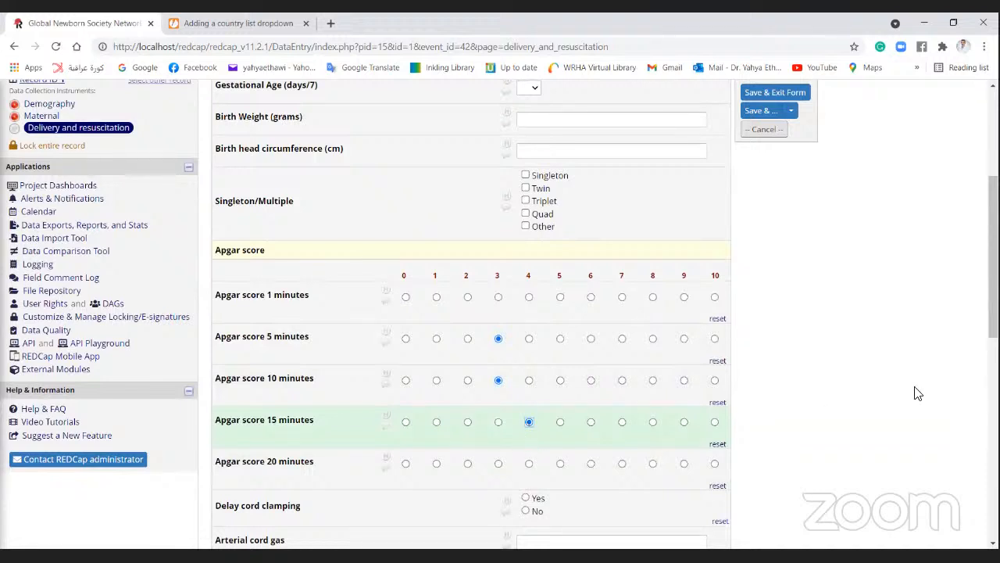
- Answer Yes for Delay cord clamping and review the form's remaining labor room, CPAP, intubation and caffeine questions
scroll(906, 368, "down", 2)
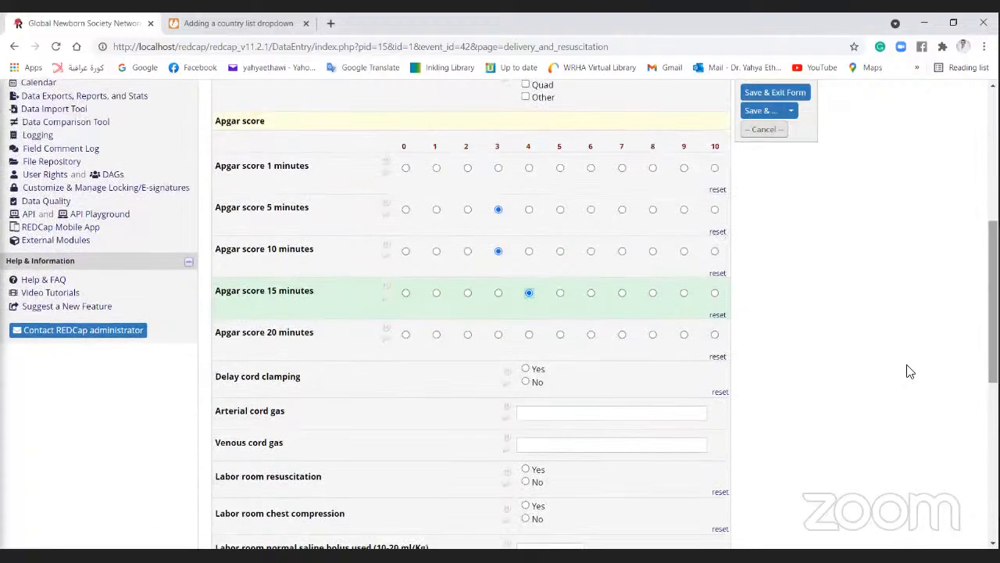
left_click(526, 369)
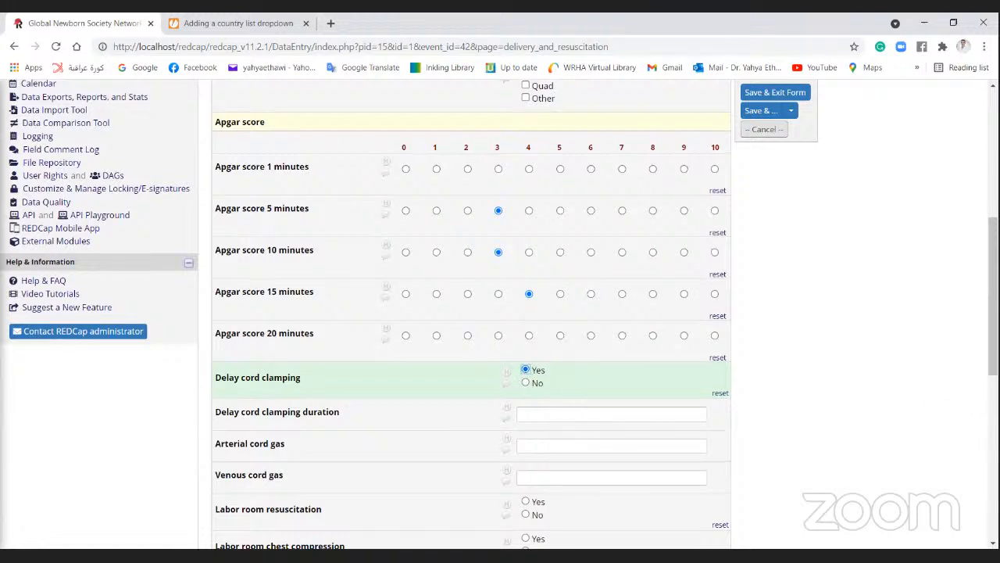
scroll(992, 297, "down", 2)
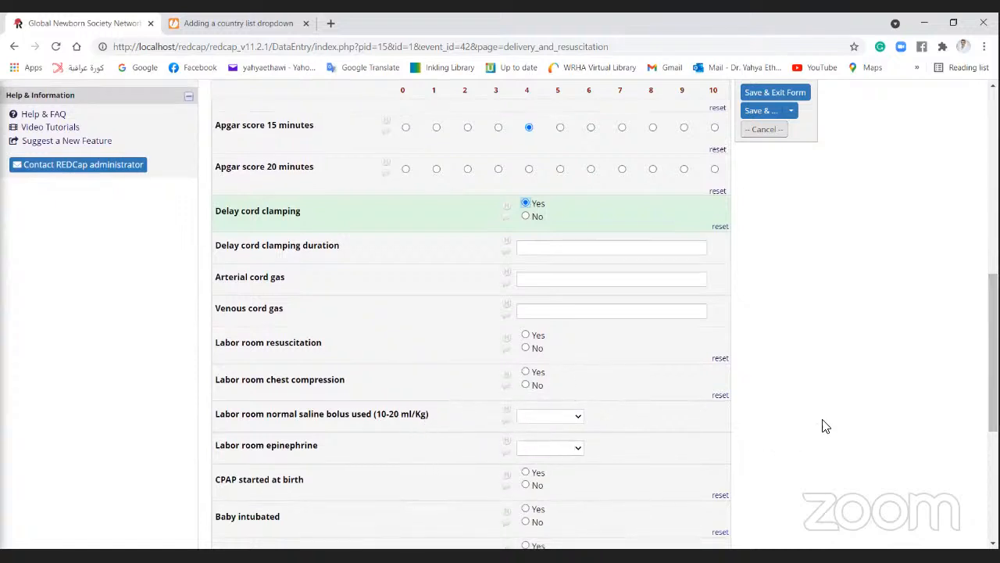
scroll(992, 351, "down", 2)
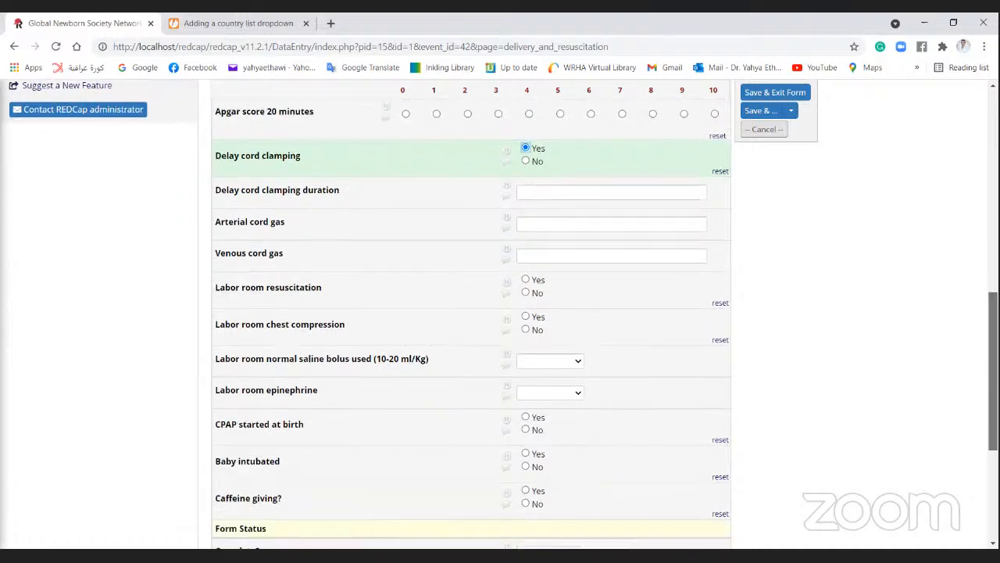
scroll(818, 520, "down", 2)
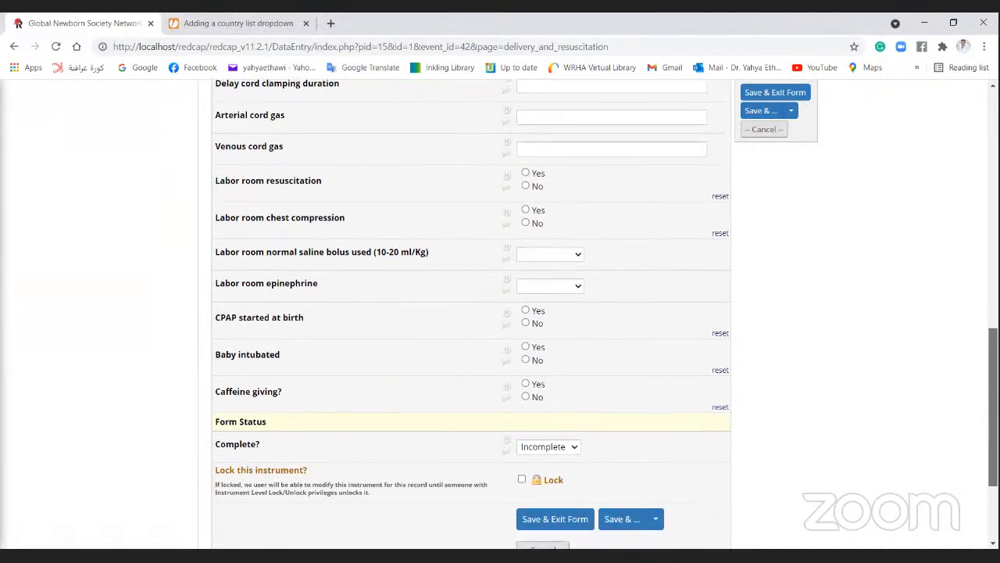
scroll(974, 232, "up", 10)
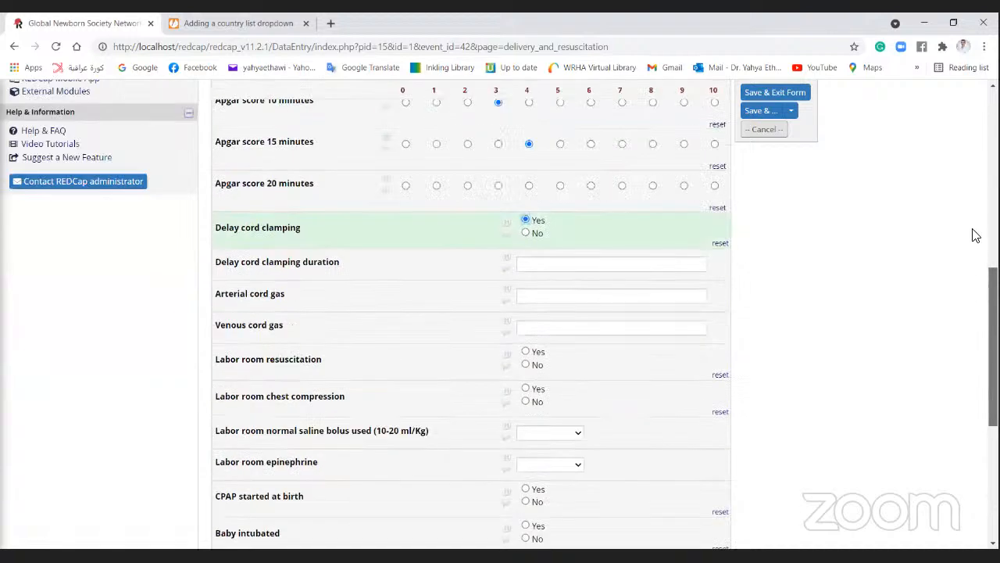
scroll(963, 182, "up", 1)
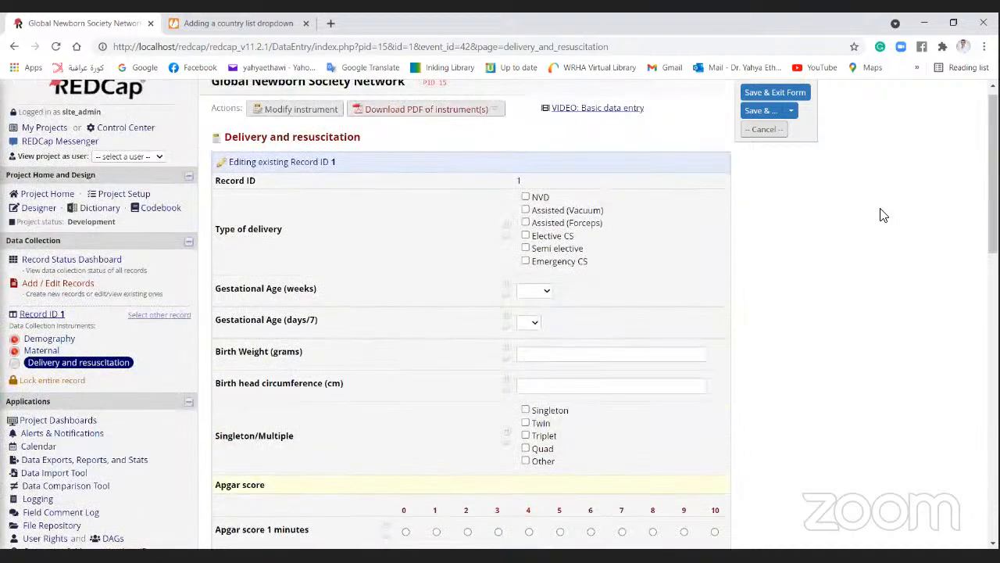